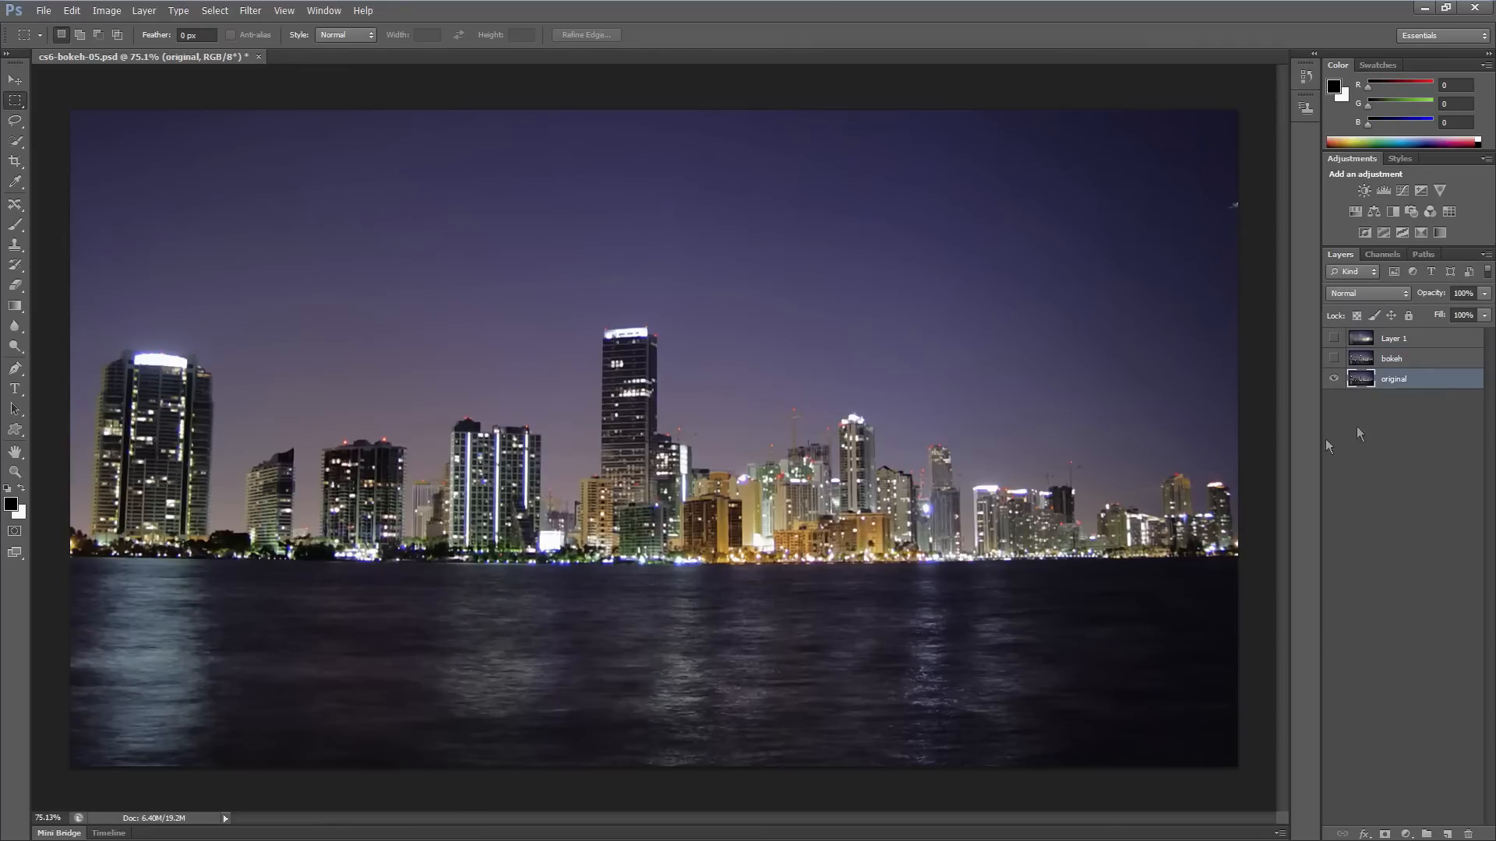
- Start a Field Blur on the original layer and set its blur amount to 31 px
{"action": "left_click", "coordinate": [250, 10]}
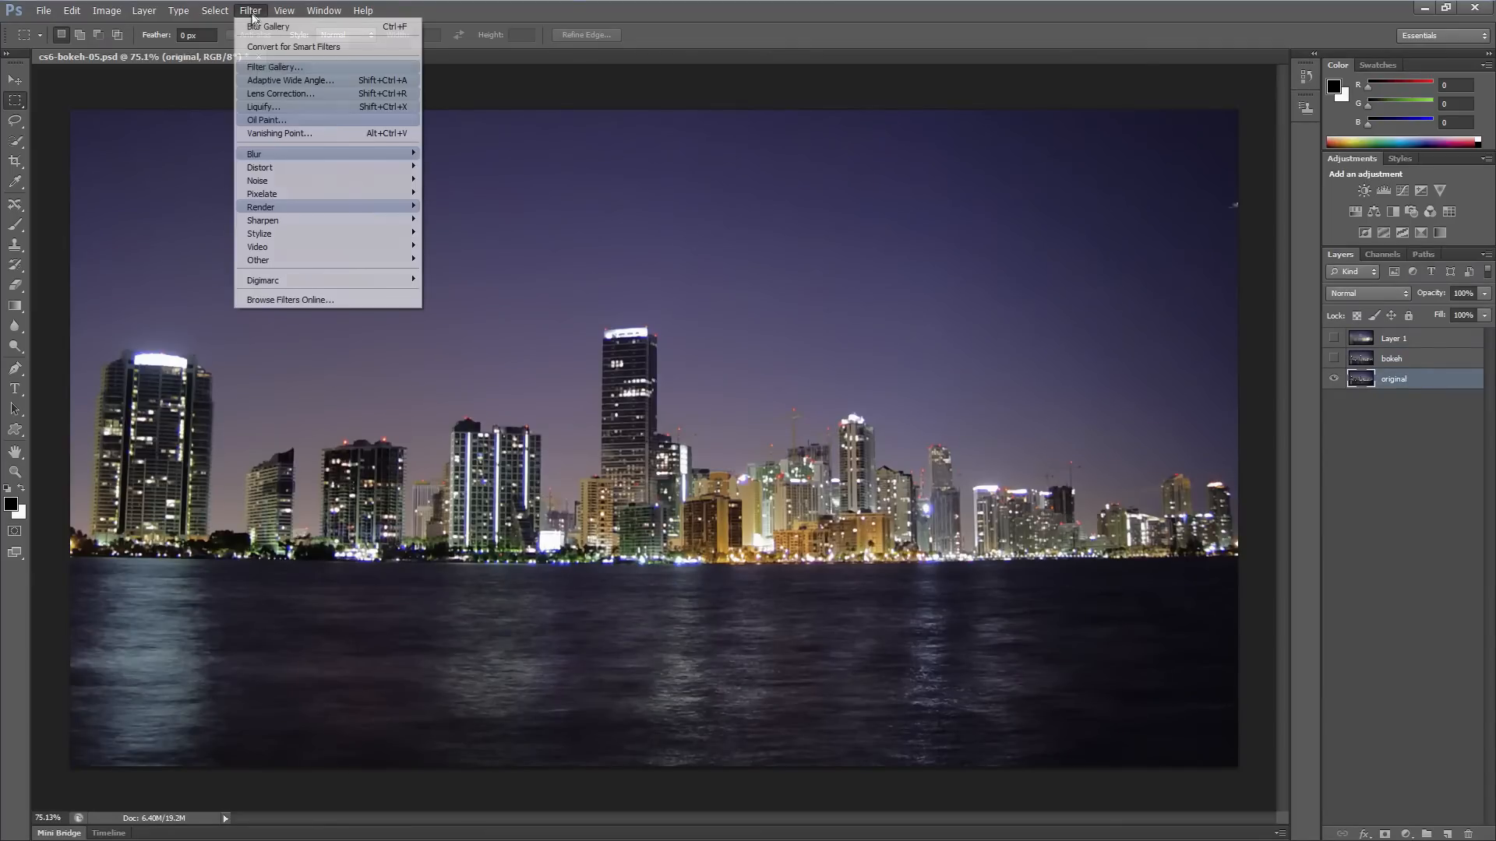
{"action": "mouse_move", "coordinate": [288, 156]}
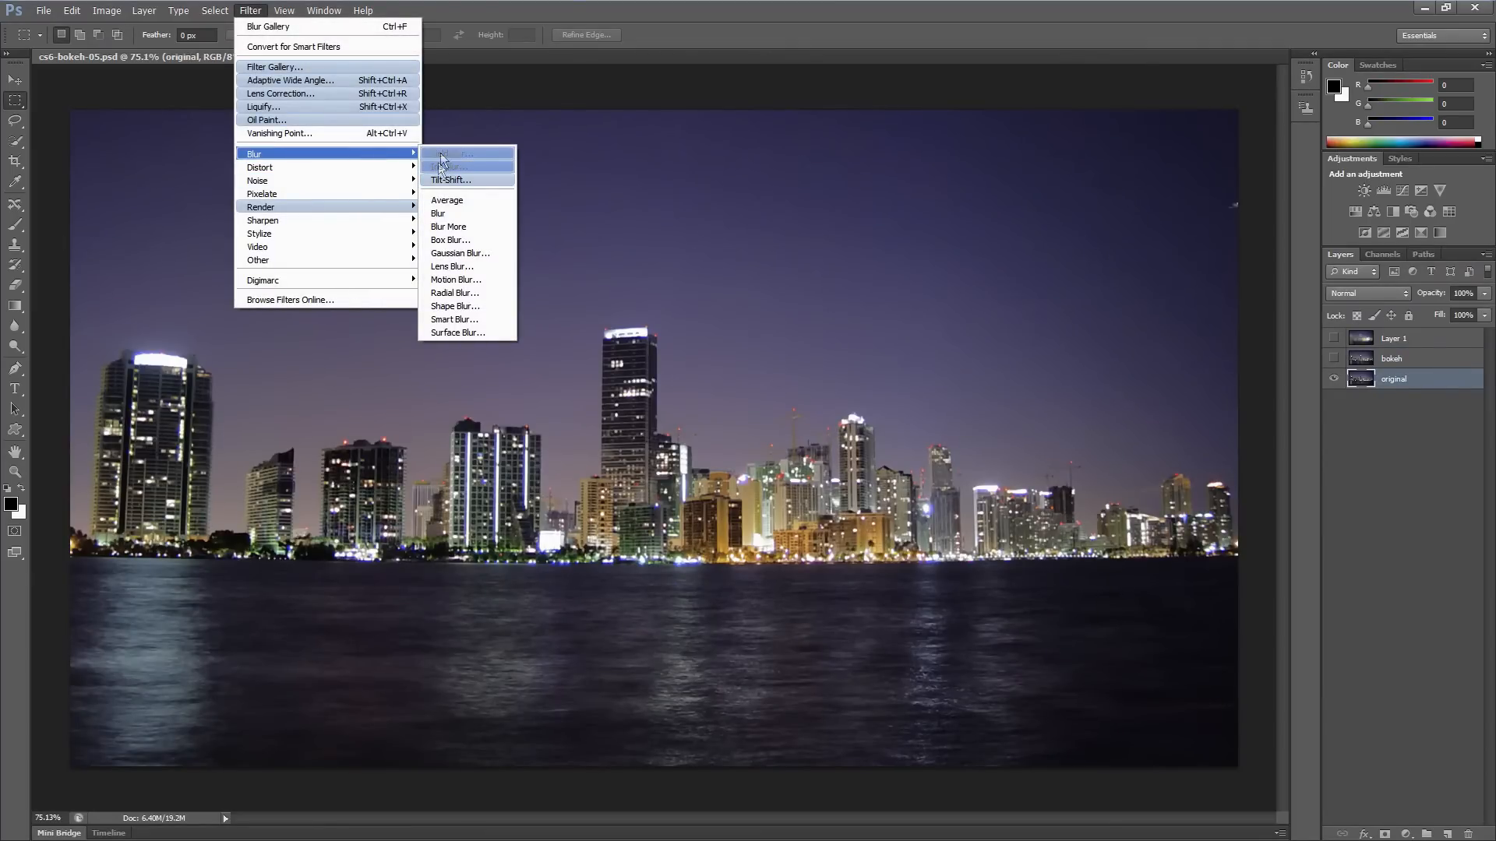
{"action": "left_click", "coordinate": [443, 154]}
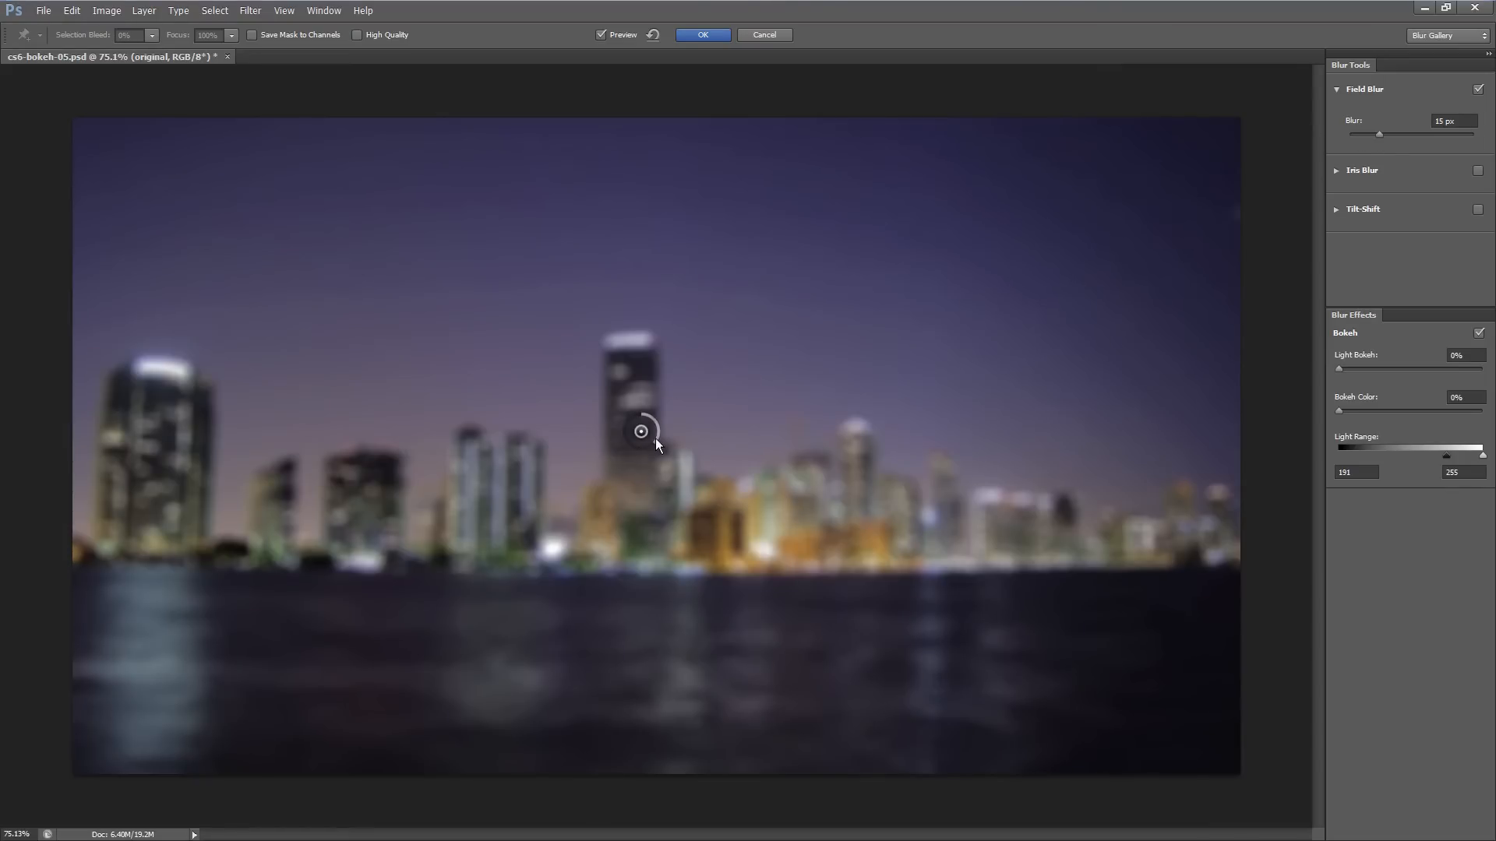
{"action": "left_click_drag", "start_coordinate": [657, 442], "coordinate": [633, 441]}
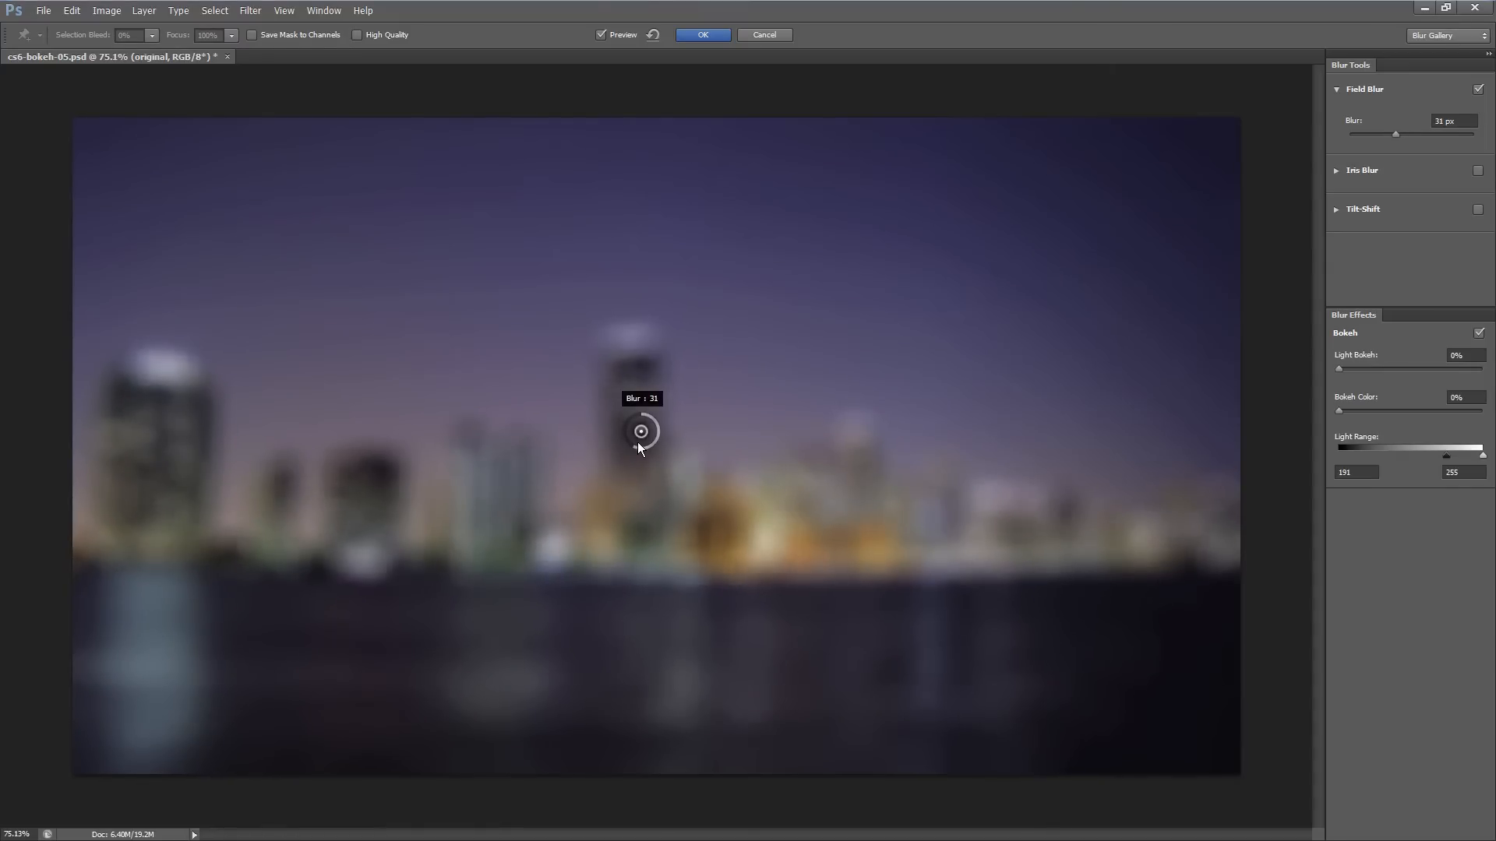
{"action": "left_click_drag", "start_coordinate": [638, 443], "coordinate": [637, 444]}
- Set Light Bokeh to 100% and widen the bokeh Light Range to 0–255
{"action": "left_click", "coordinate": [1344, 363]}
{"action": "left_click_drag", "start_coordinate": [1341, 367], "coordinate": [1490, 367]}
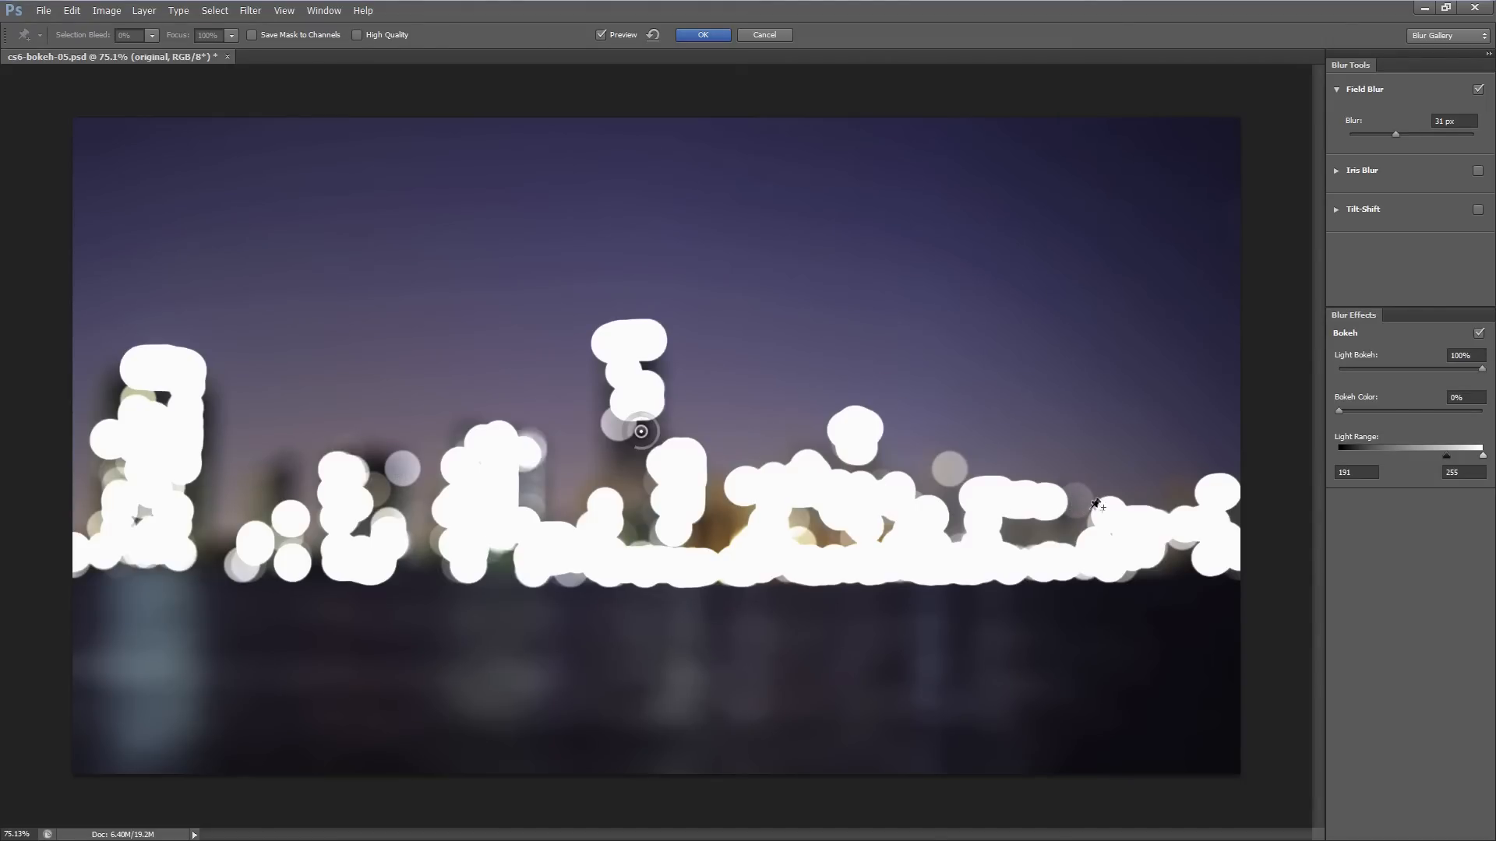
{"action": "left_click_drag", "start_coordinate": [1445, 456], "coordinate": [1357, 461]}
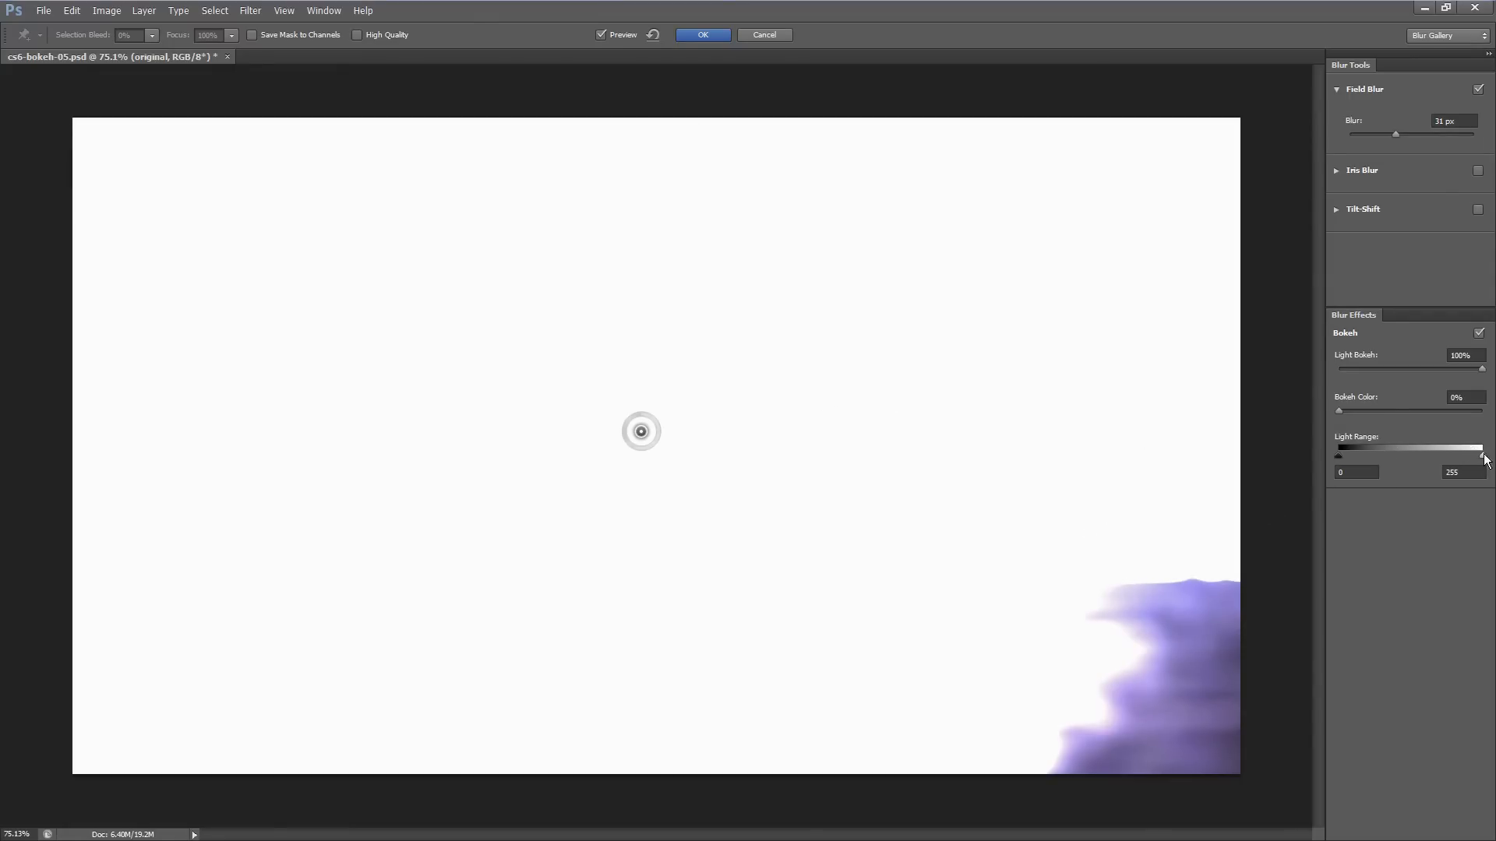
{"action": "mouse_move", "coordinate": [1484, 461]}
{"action": "left_mouse_down"}
{"action": "mouse_move", "coordinate": [1357, 463]}
{"action": "mouse_move", "coordinate": [1486, 453]}
{"action": "left_mouse_up"}
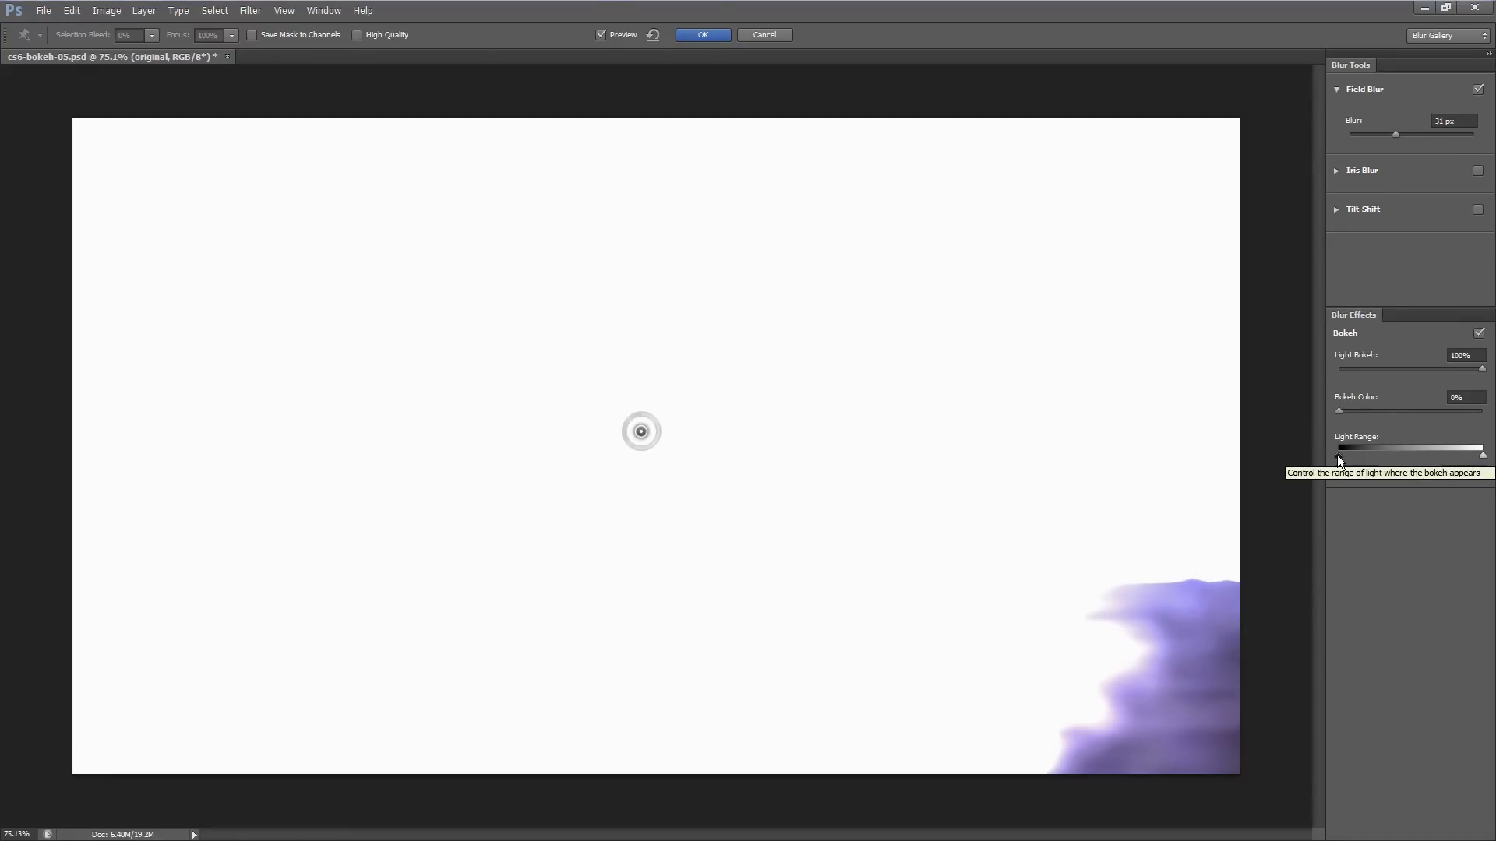
- Narrow the bokeh Light Range to the brightest highlights, from 228 to 255
{"action": "left_click_drag", "start_coordinate": [1338, 457], "coordinate": [1363, 457]}
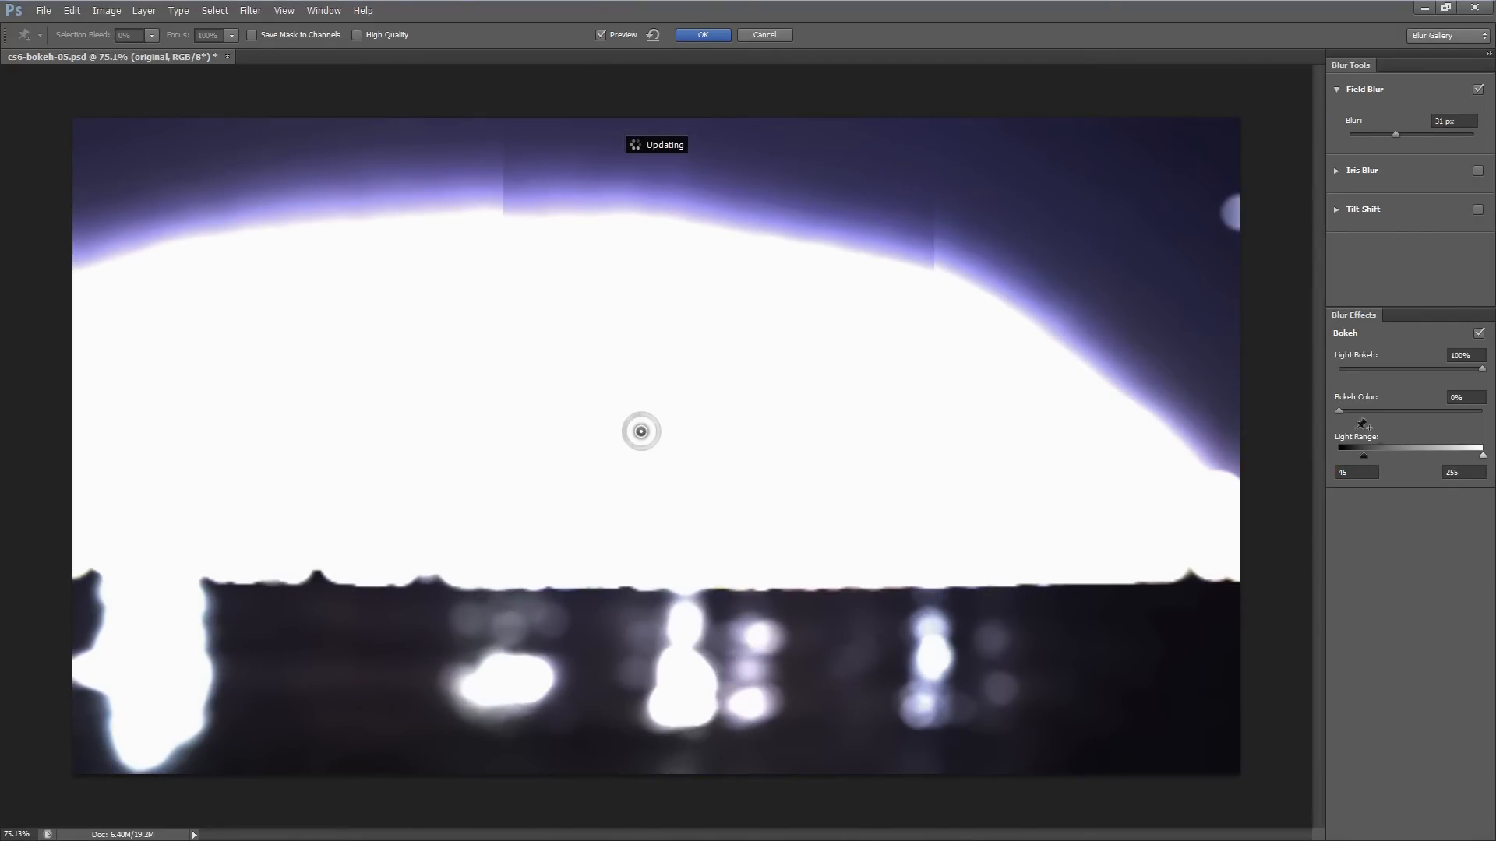
{"action": "left_click_drag", "start_coordinate": [1363, 455], "coordinate": [1394, 455]}
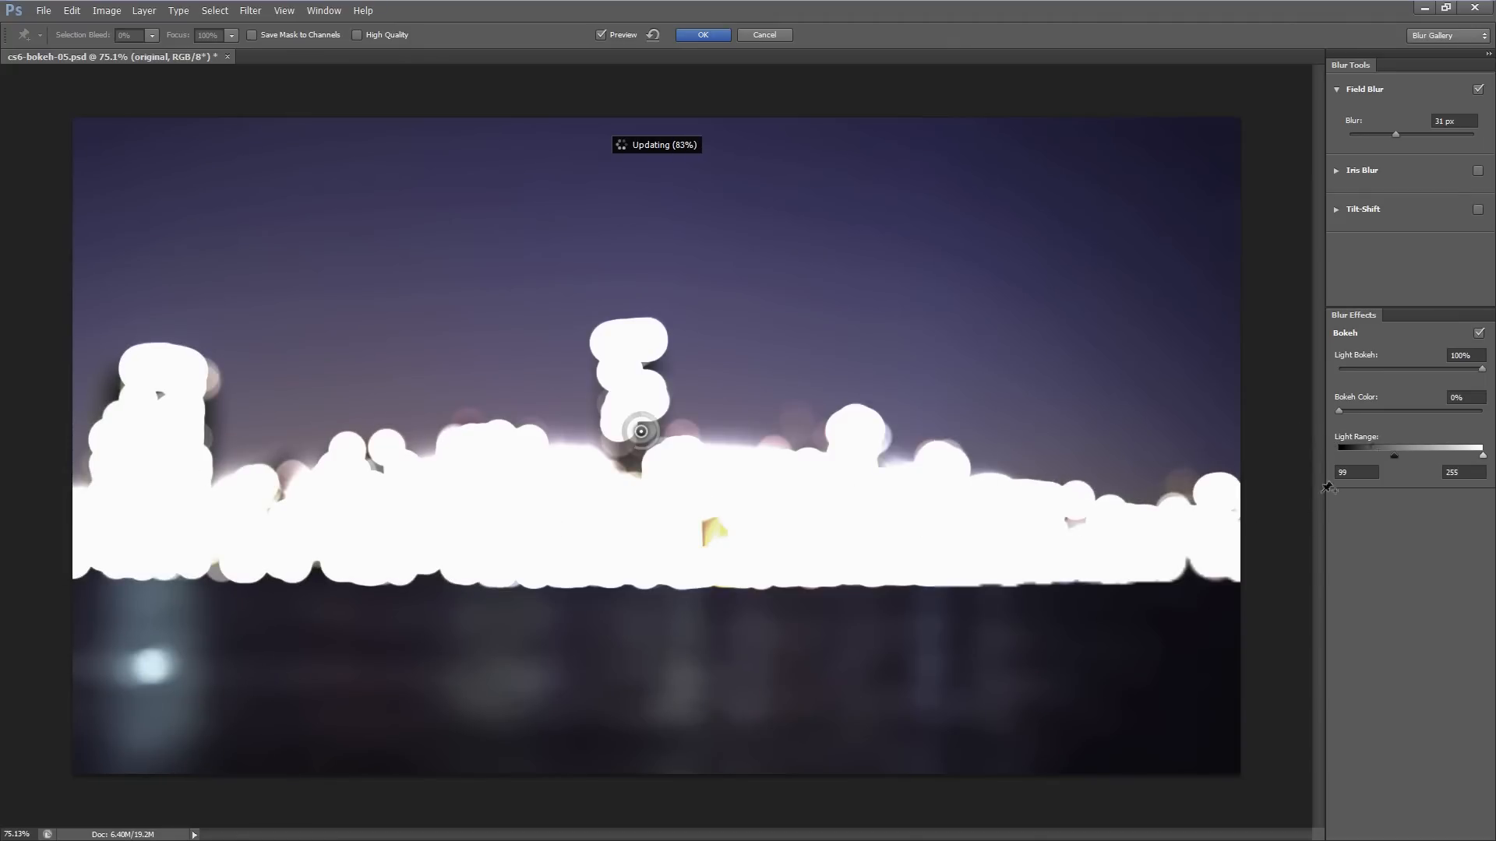
{"action": "left_click_drag", "start_coordinate": [1394, 456], "coordinate": [1437, 457]}
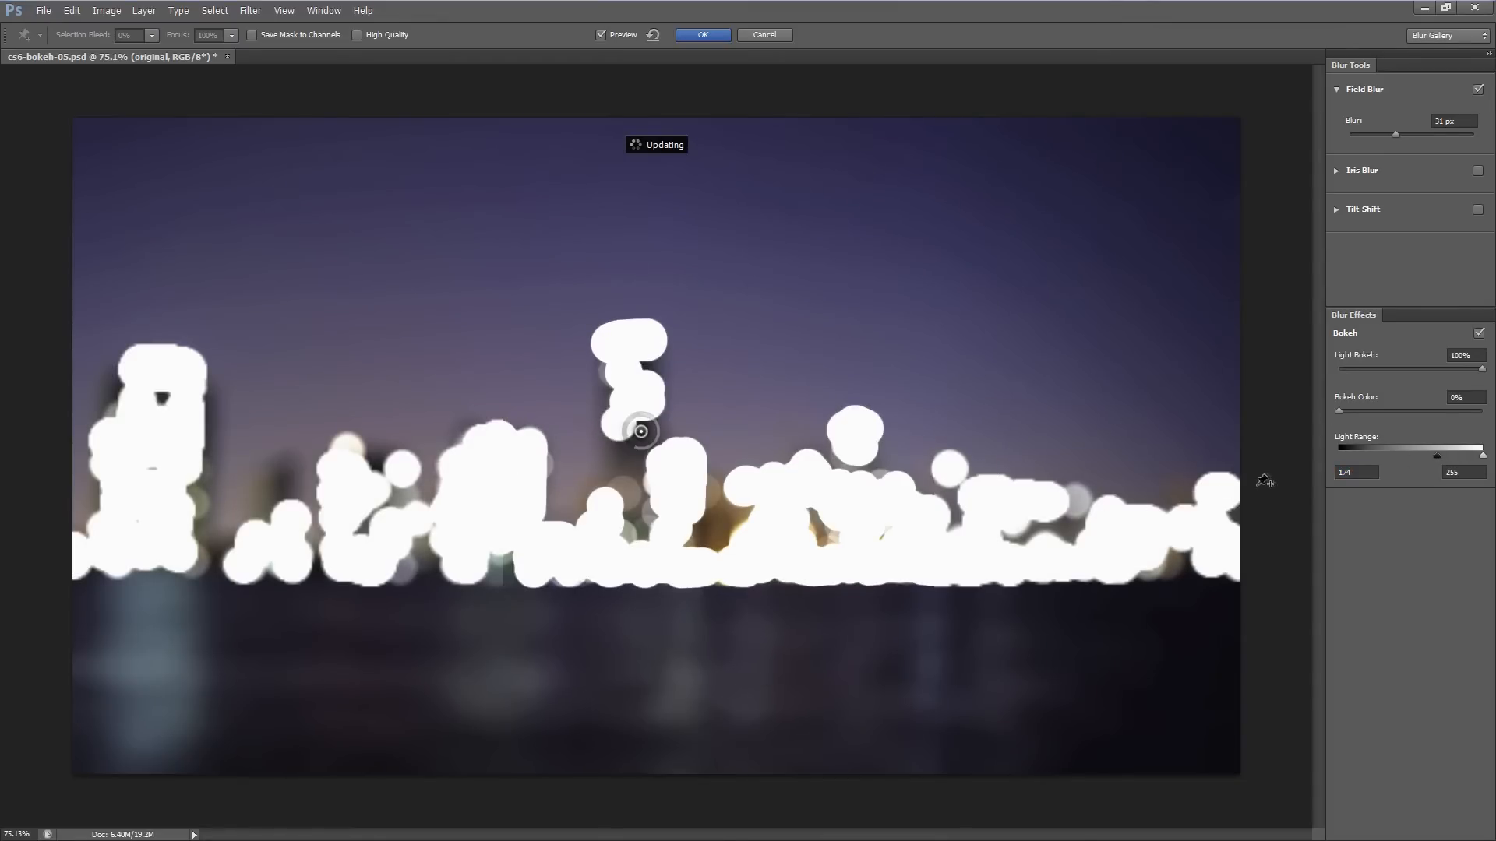
{"action": "left_click_drag", "start_coordinate": [1438, 456], "coordinate": [1465, 462]}
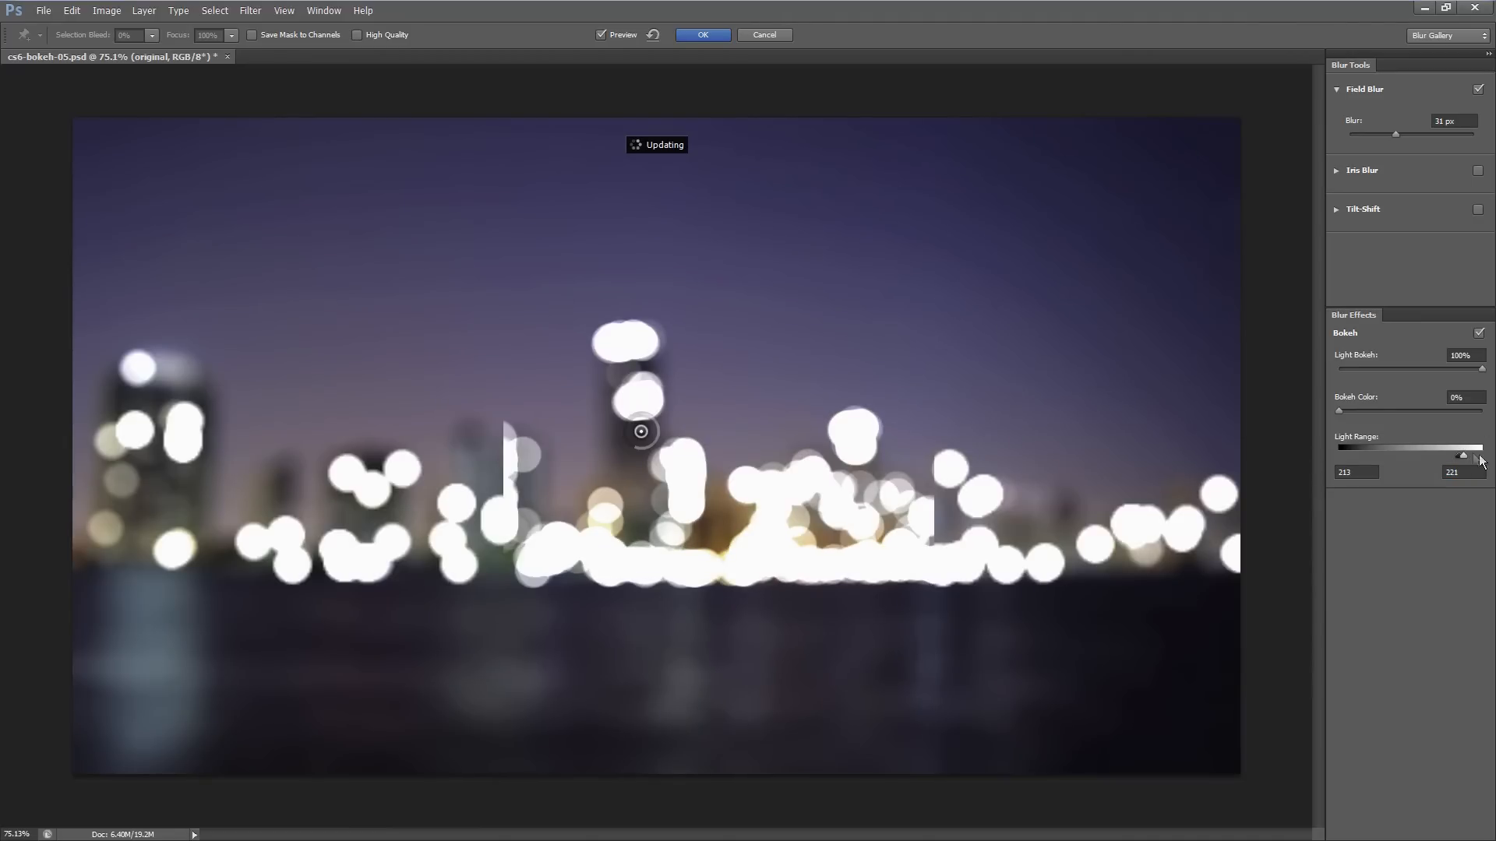
{"action": "mouse_move", "coordinate": [1466, 461]}
{"action": "left_mouse_down"}
{"action": "mouse_move", "coordinate": [1482, 455]}
{"action": "mouse_move", "coordinate": [1470, 460]}
{"action": "left_mouse_up"}
{"action": "left_click", "coordinate": [1462, 465]}
{"action": "left_click", "coordinate": [1466, 472]}
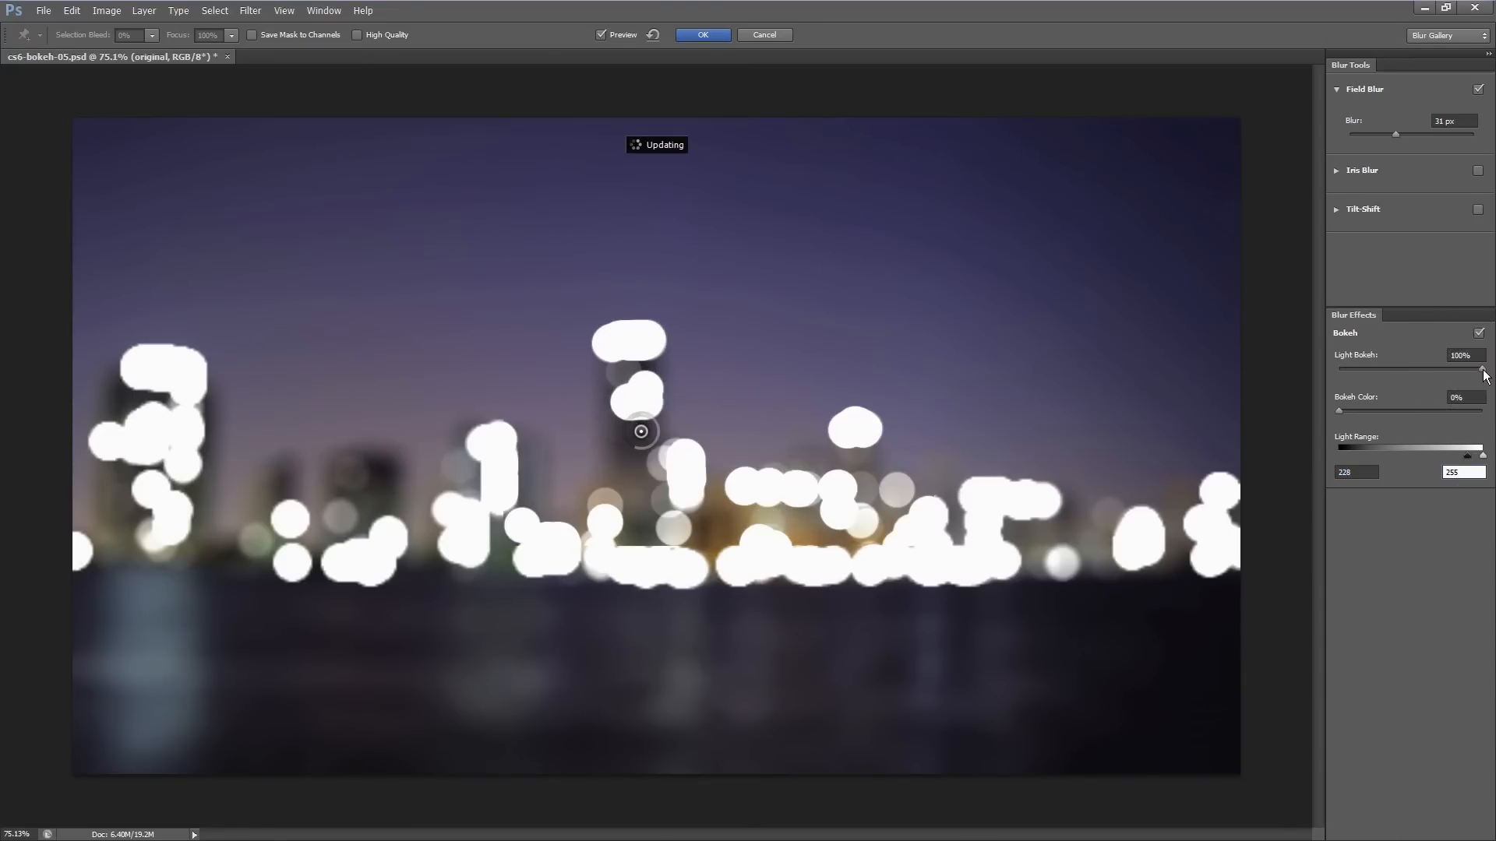
- Set Light Bokeh to 54%, try Bokeh Color at 100%, and settle it at 11%
{"action": "left_click_drag", "start_coordinate": [1482, 370], "coordinate": [1412, 375]}
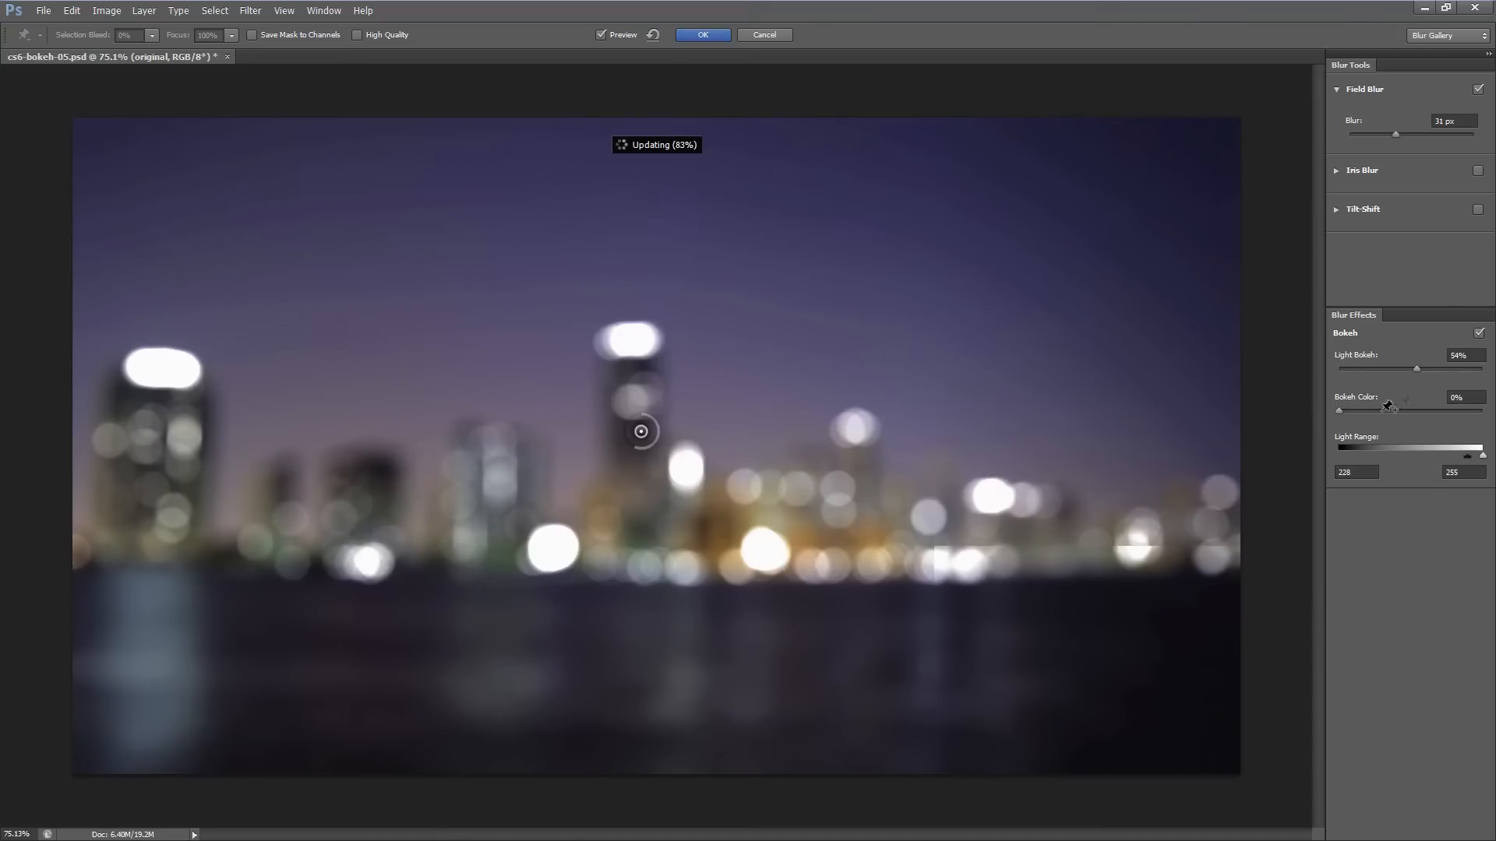
{"action": "left_click_drag", "start_coordinate": [1339, 412], "coordinate": [1482, 411]}
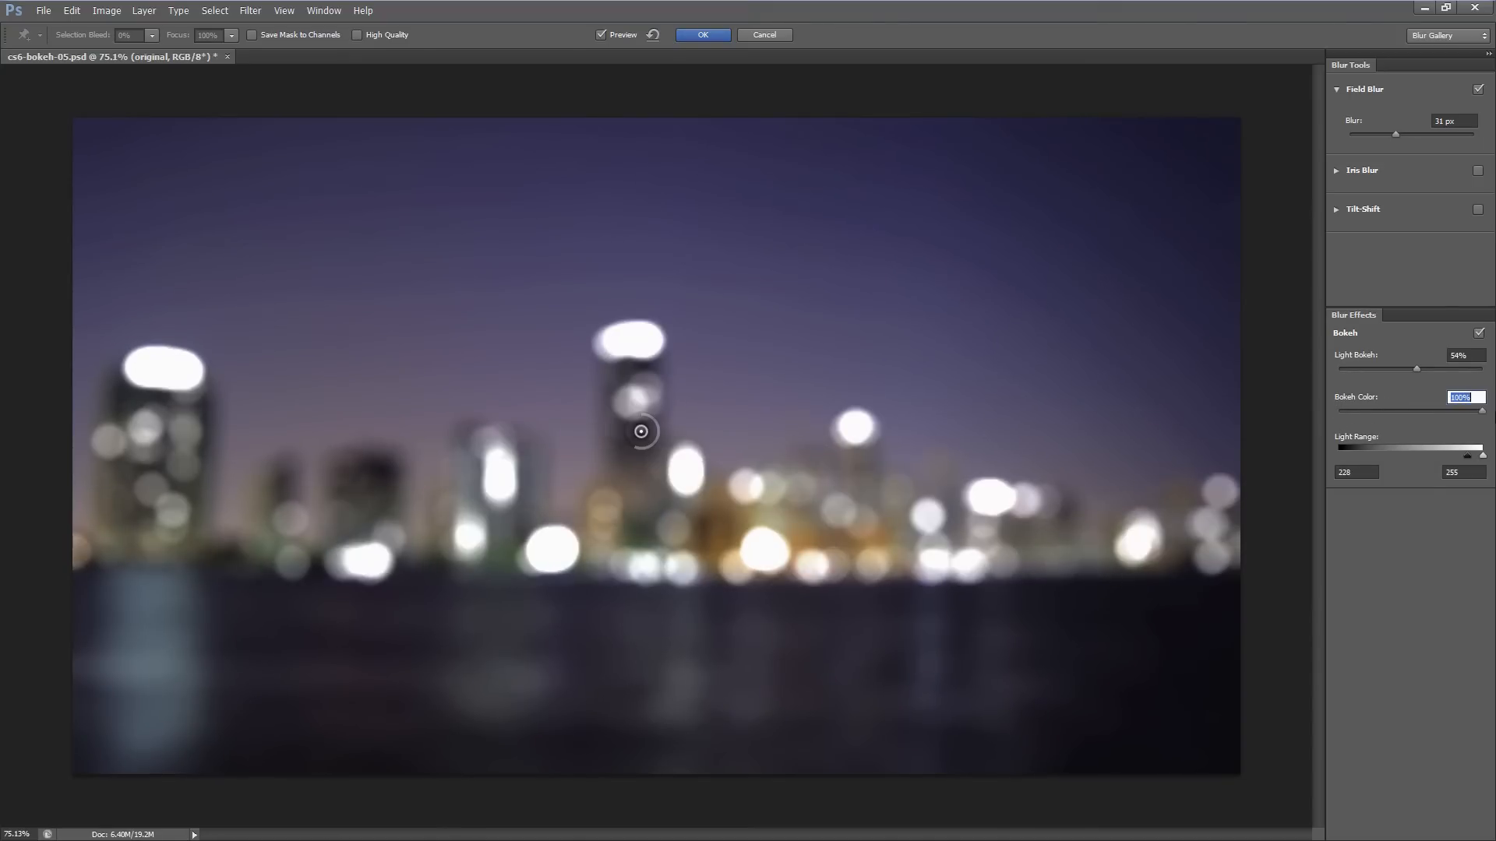
{"action": "left_click", "coordinate": [1478, 400]}
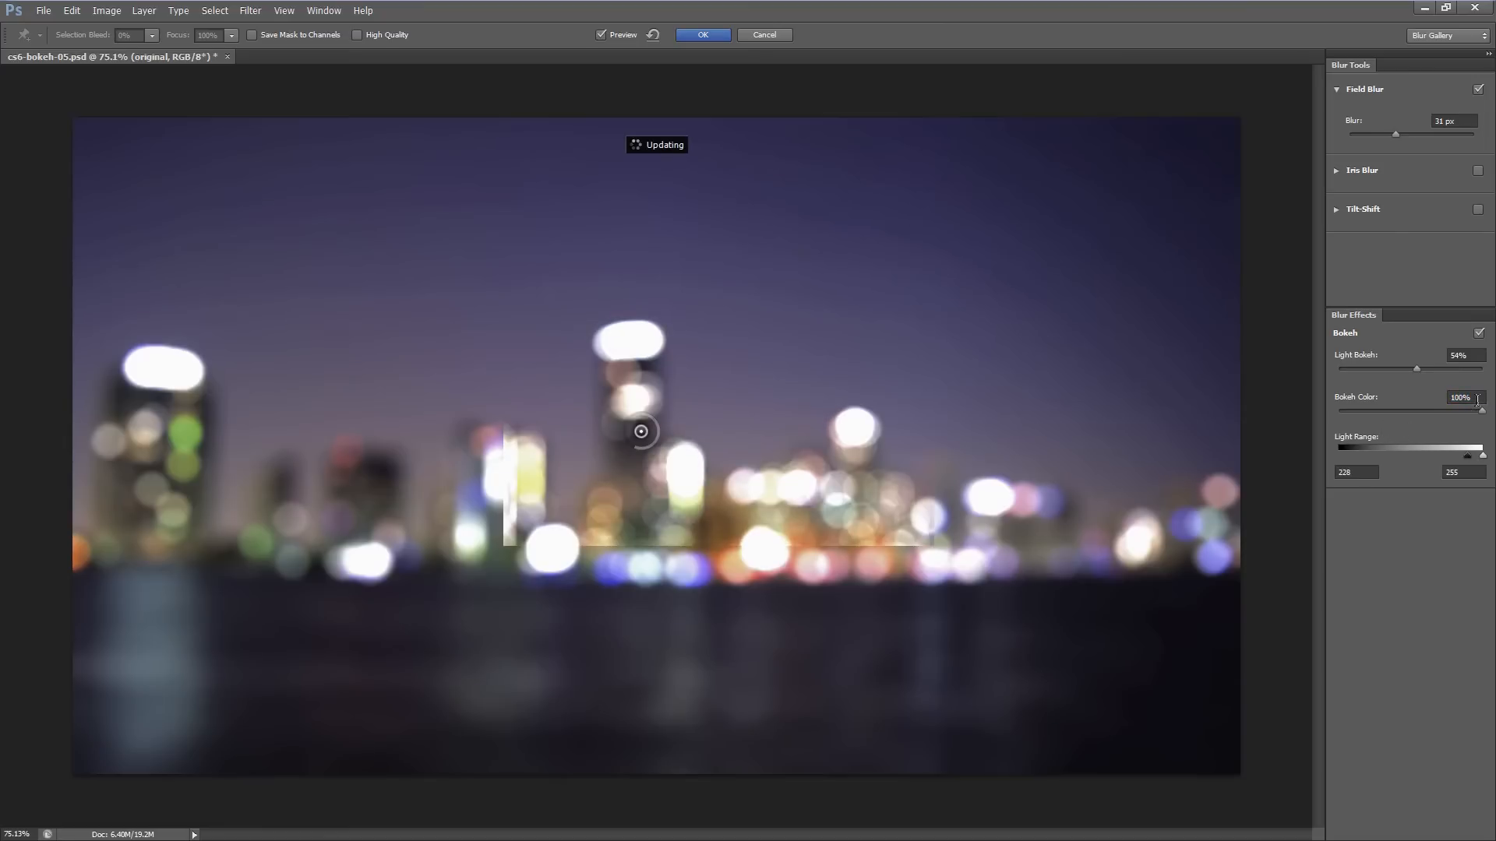
{"action": "left_click_drag", "start_coordinate": [1480, 409], "coordinate": [1355, 410]}
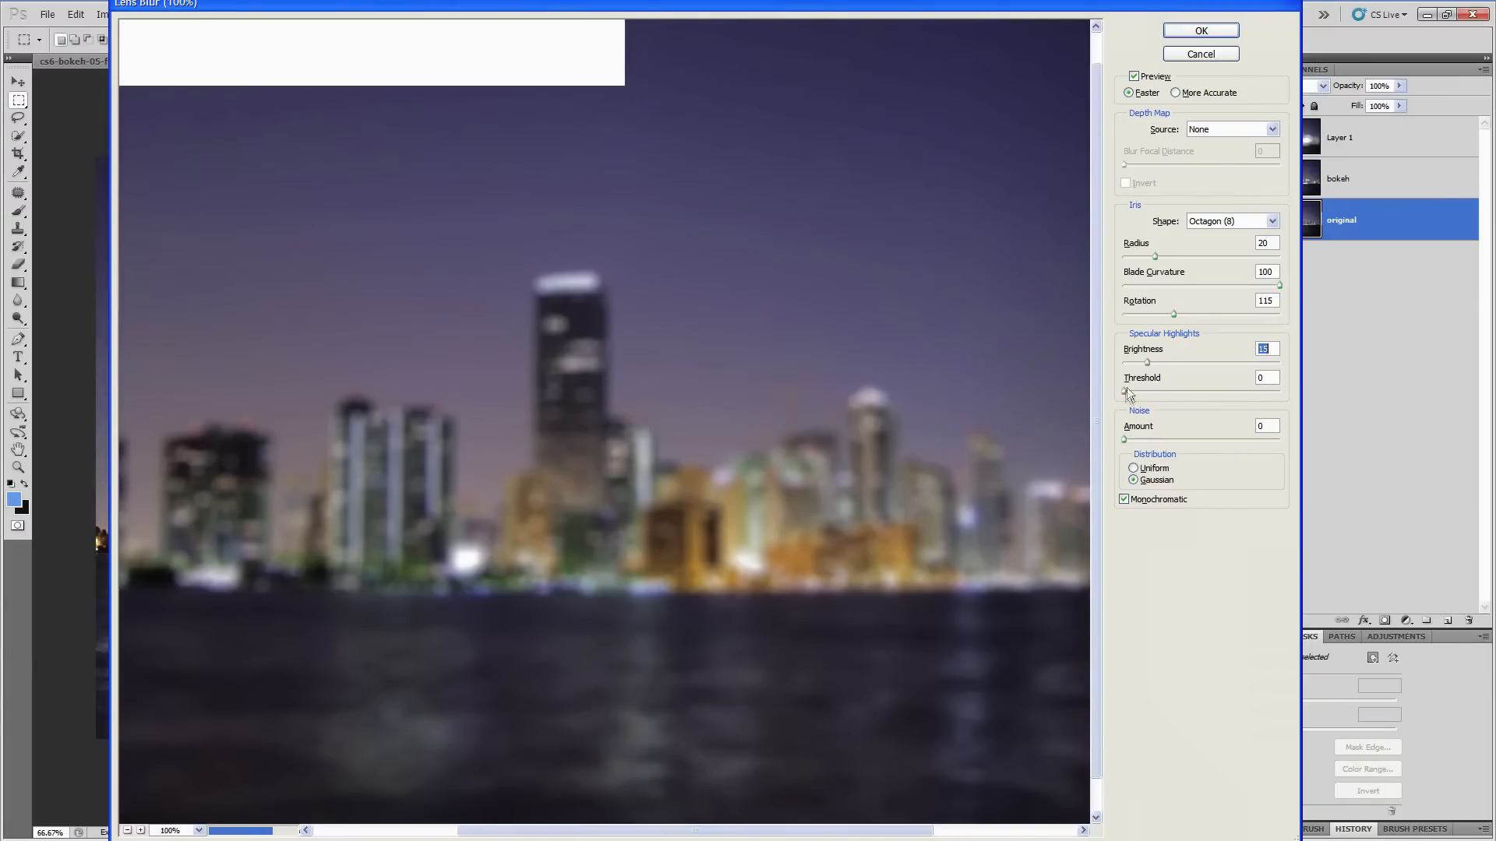
- Switch to the older Photoshop's Lens Blur dialog and raise the specular highlights Threshold
{"action": "left_click_drag", "start_coordinate": [1128, 392], "coordinate": [1221, 392]}
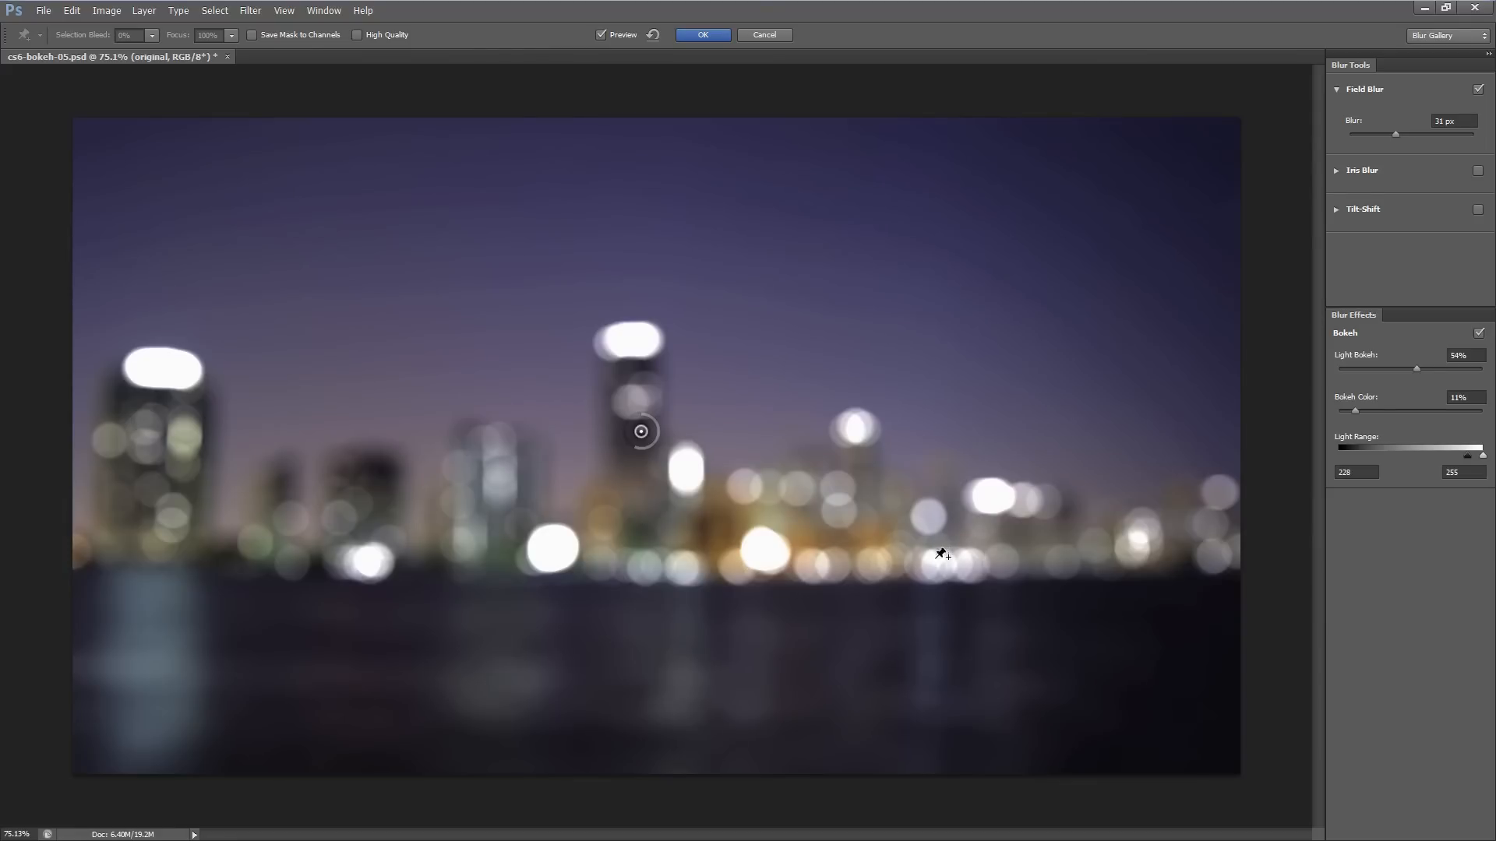
- Replace the Field Blur with an Iris Blur and set its blur amount to 35 px
{"action": "left_click", "coordinate": [1478, 89]}
{"action": "left_click", "coordinate": [1478, 170]}
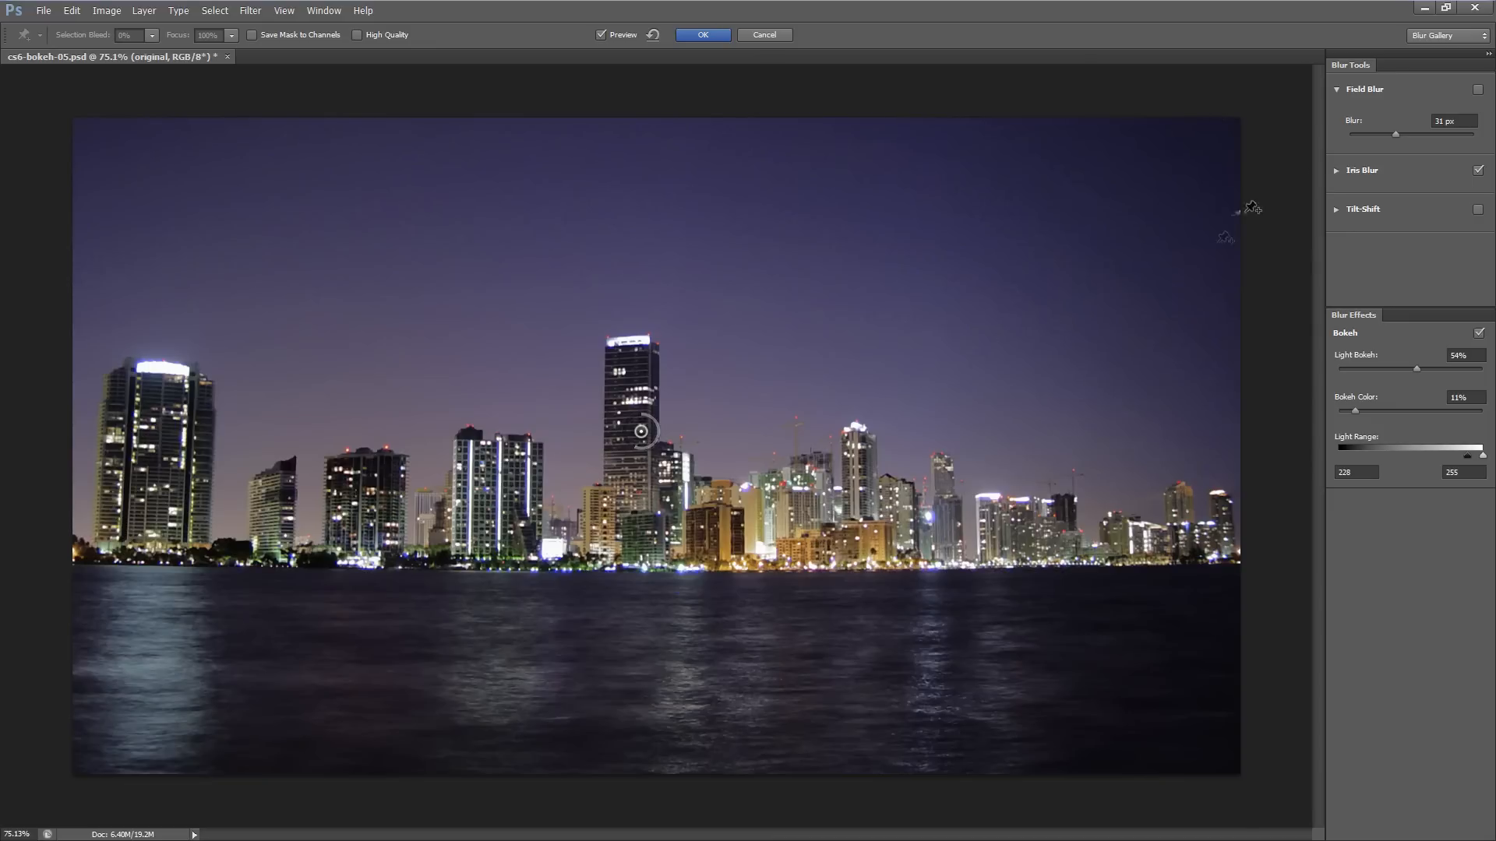
{"action": "left_click", "coordinate": [1336, 172]}
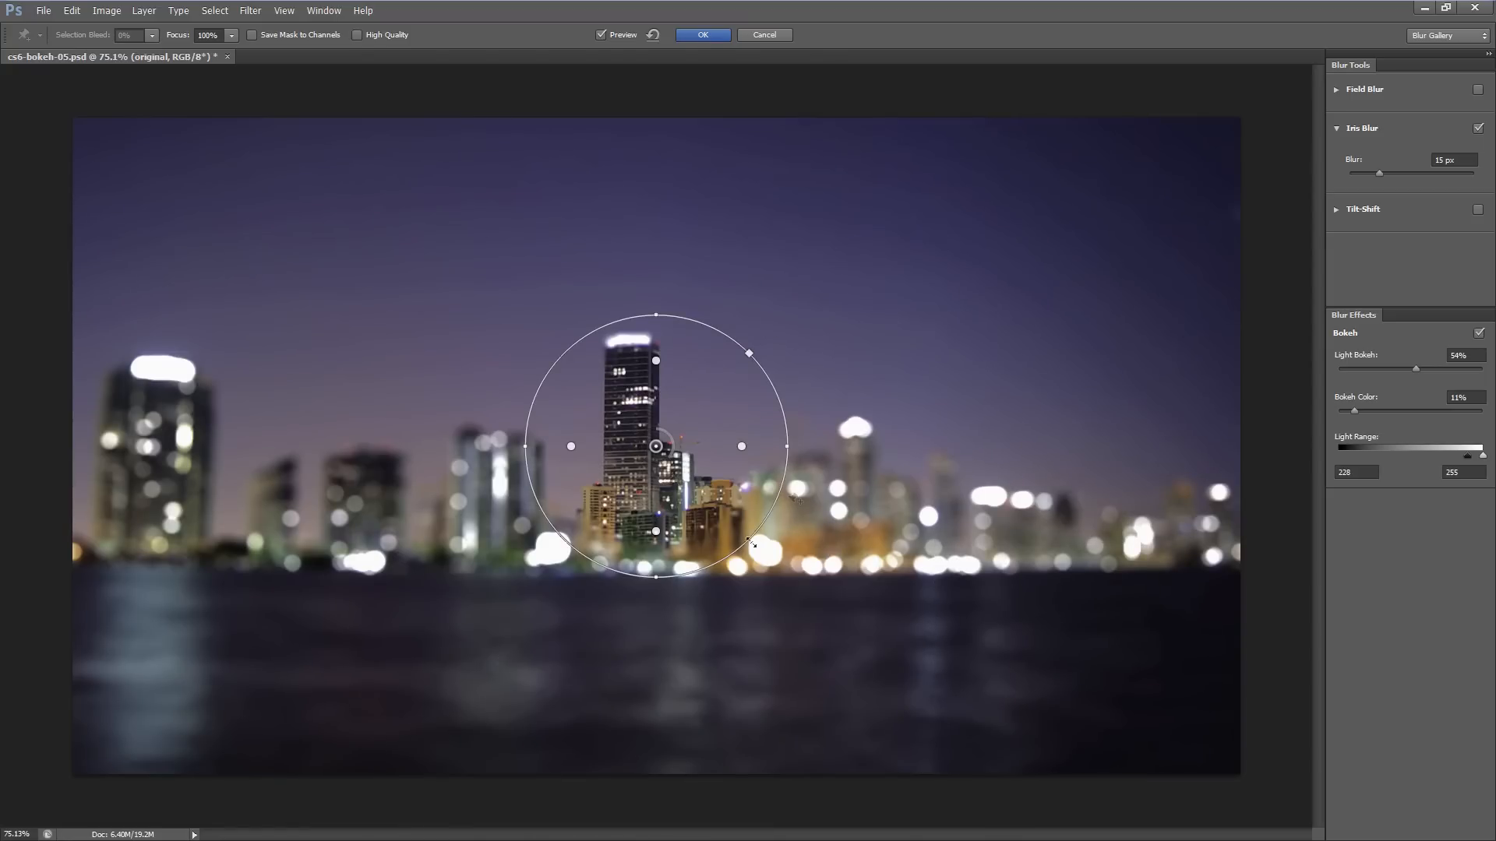
{"action": "left_click", "coordinate": [666, 458]}
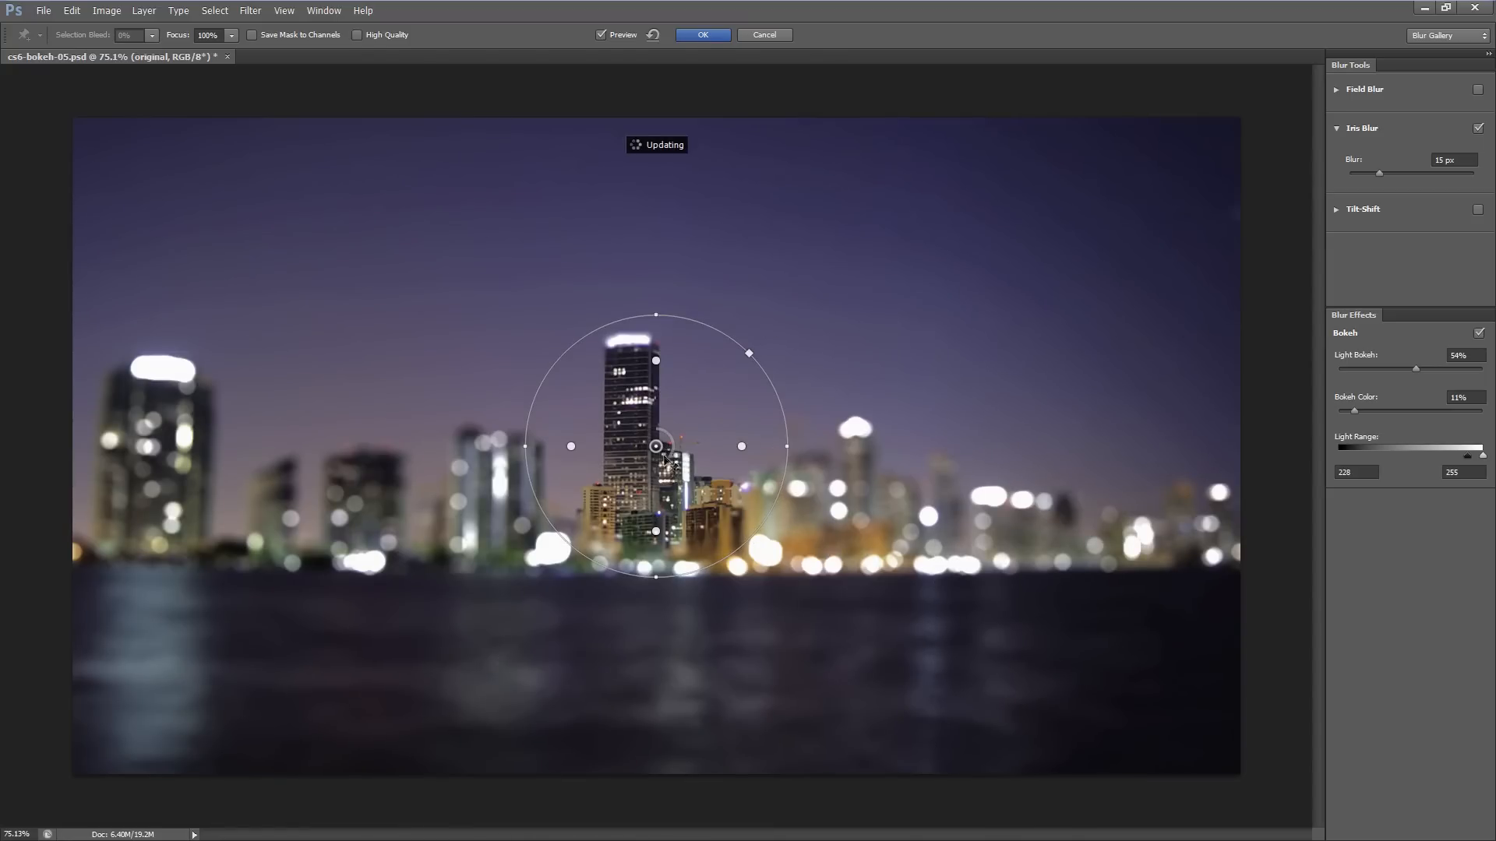
{"action": "left_click_drag", "start_coordinate": [670, 465], "coordinate": [795, 297]}
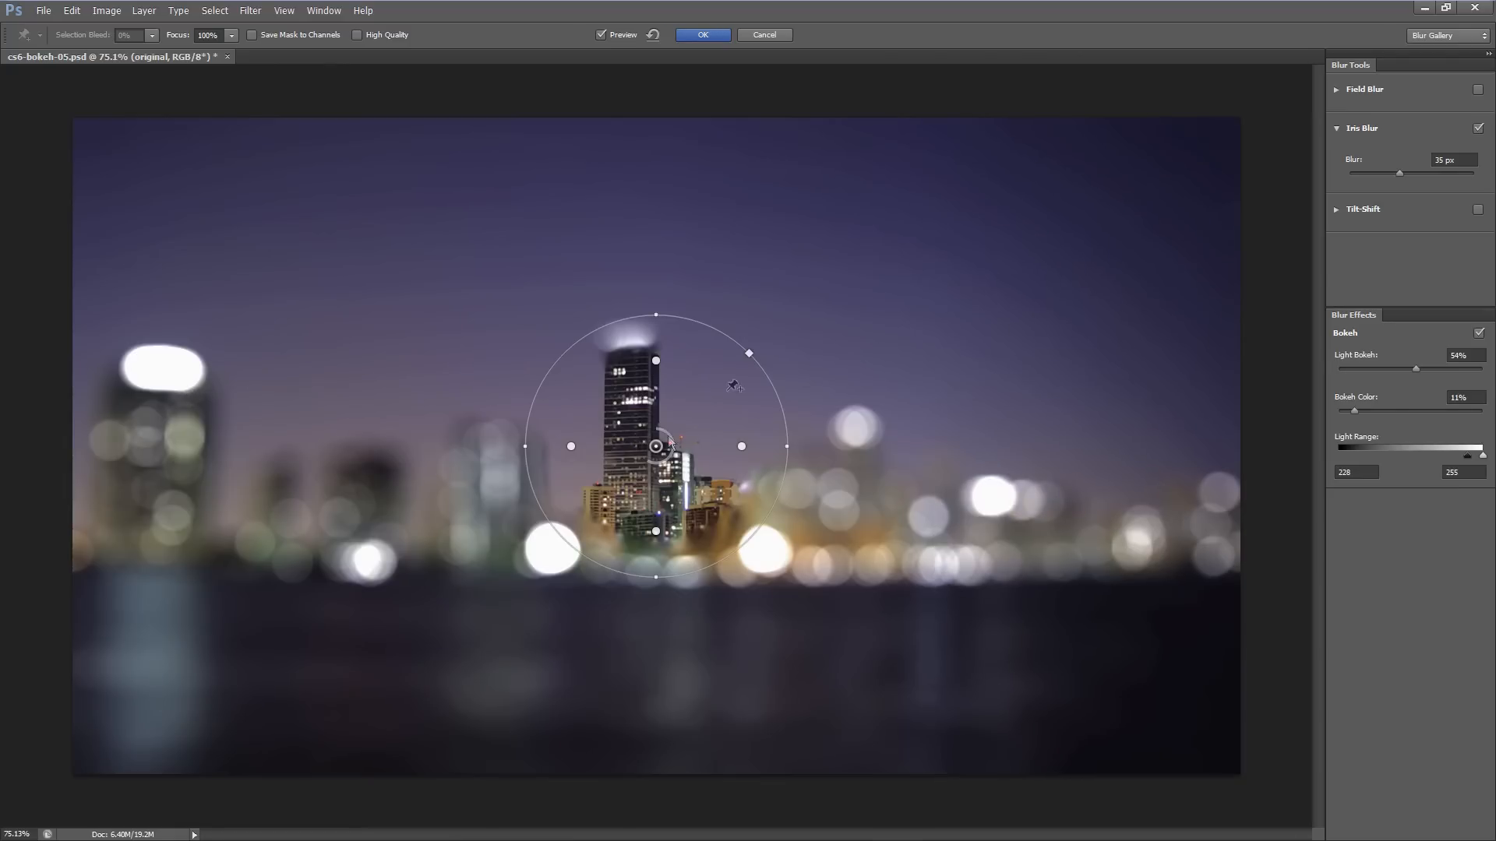
- Move the iris blur pin onto the top of the leftmost tower and preview its blur mask
{"action": "left_click_drag", "start_coordinate": [656, 447], "coordinate": [193, 377]}
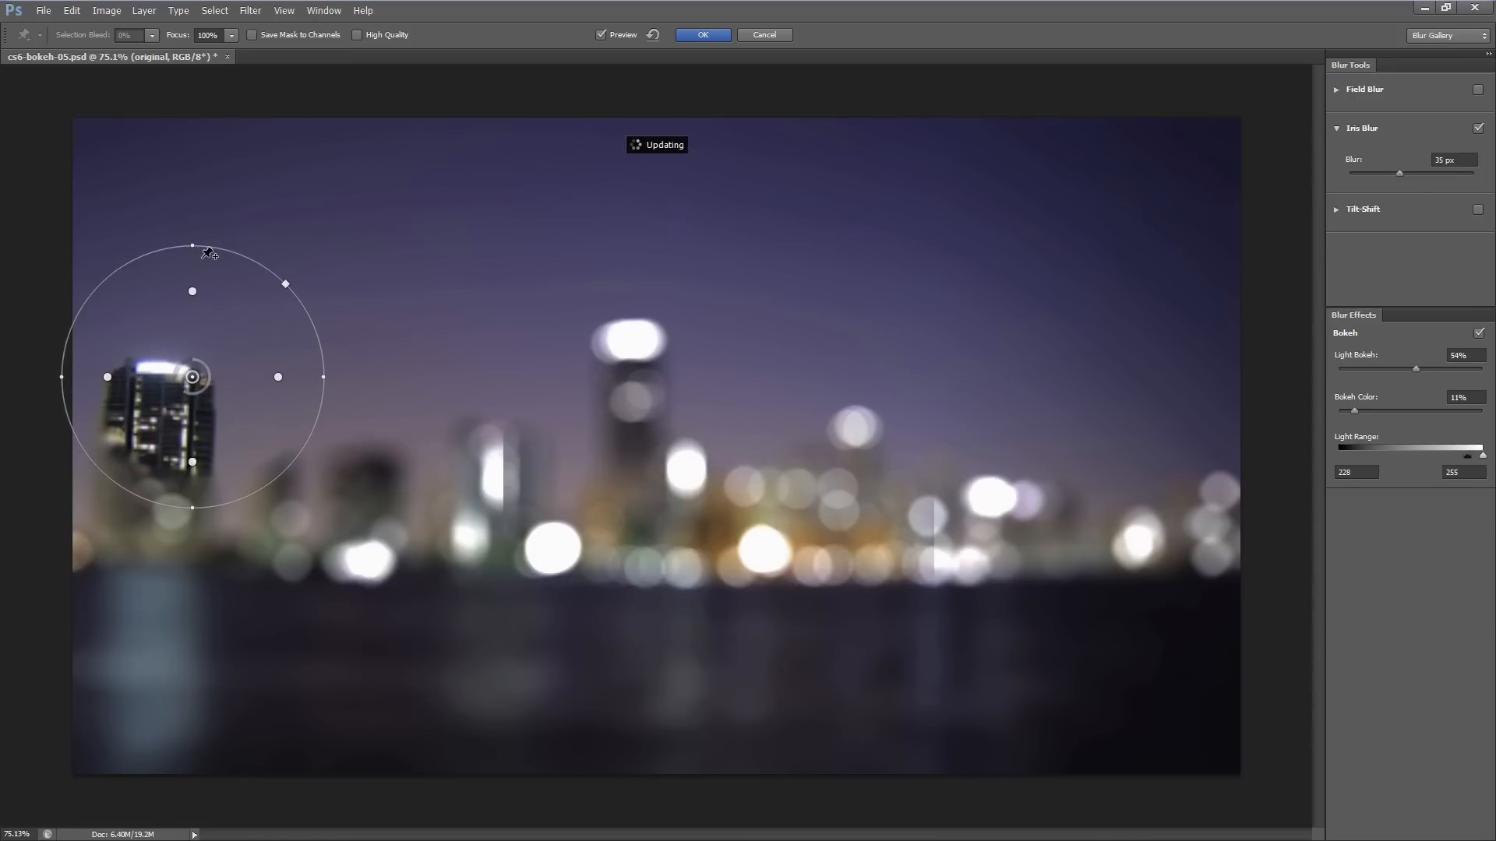
{"action": "key", "text": "m"}
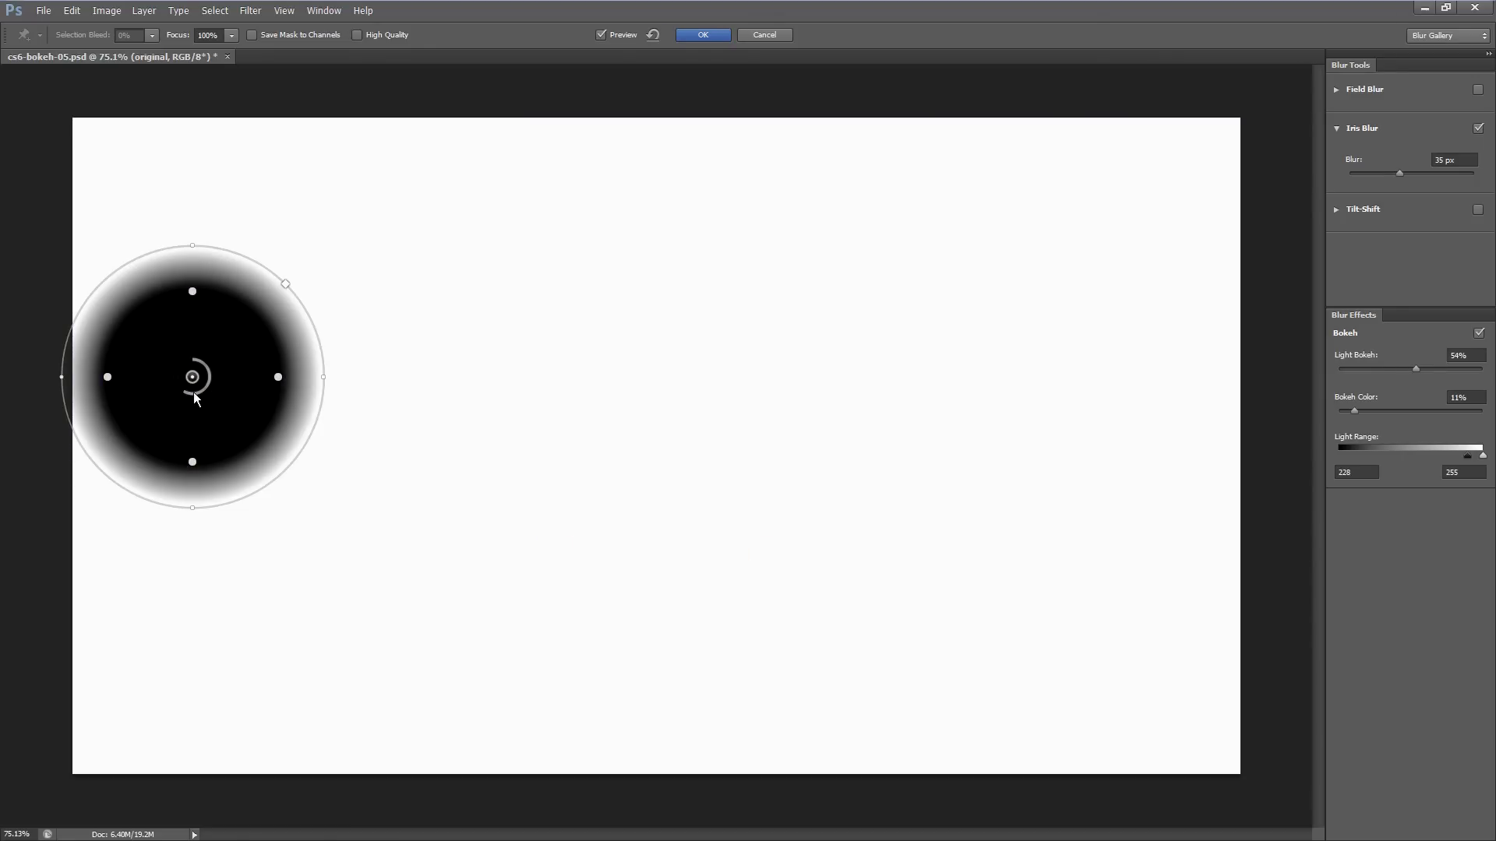
{"action": "key", "text": "m"}
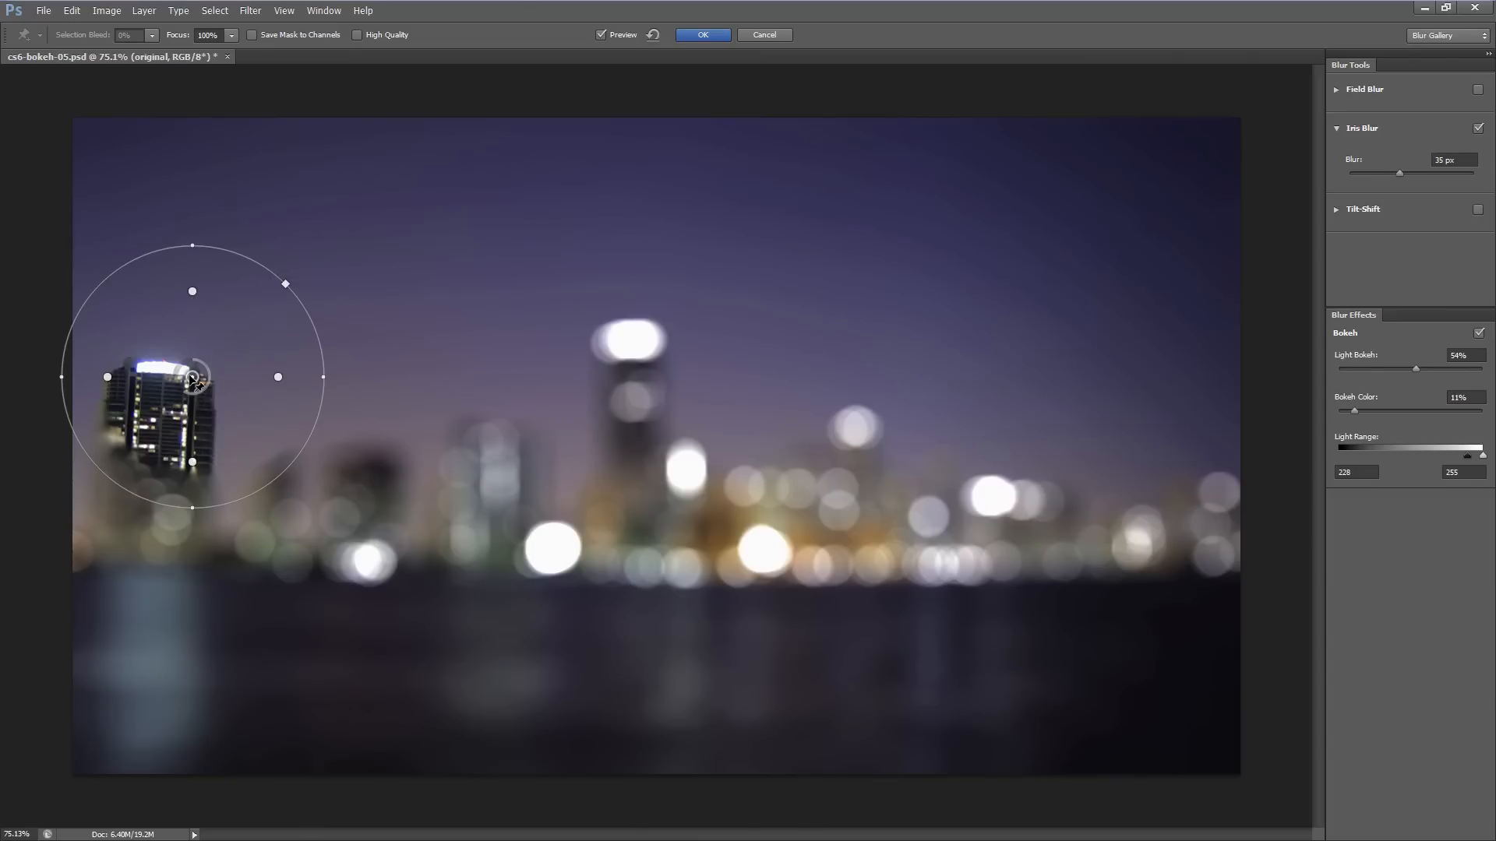
- Try several Focus values for the leftmost tower's iris pin and settle on 30%
{"action": "left_click", "coordinate": [221, 35]}
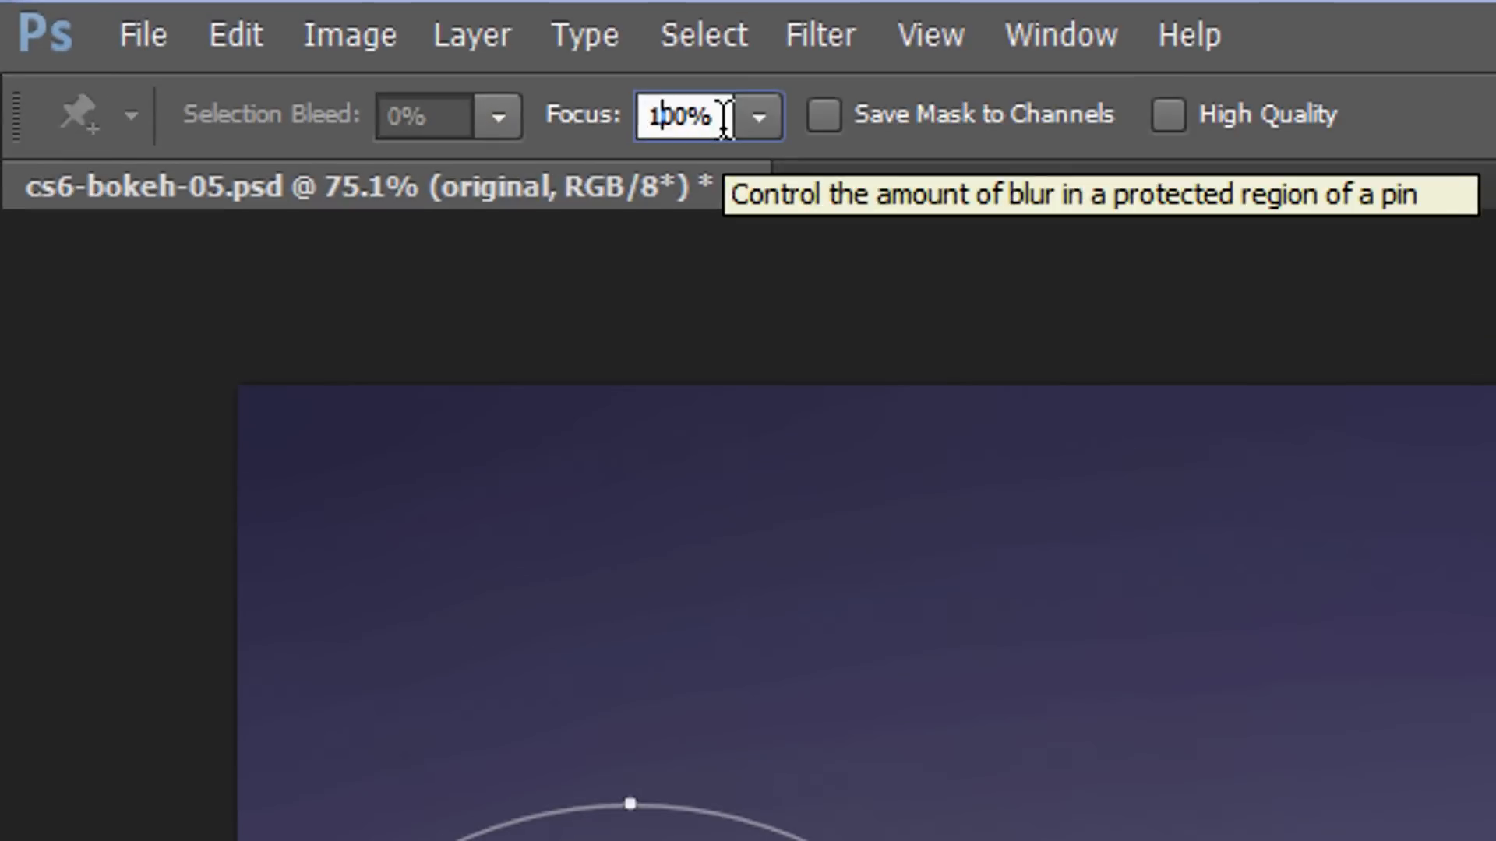
{"action": "key", "text": "Right"}
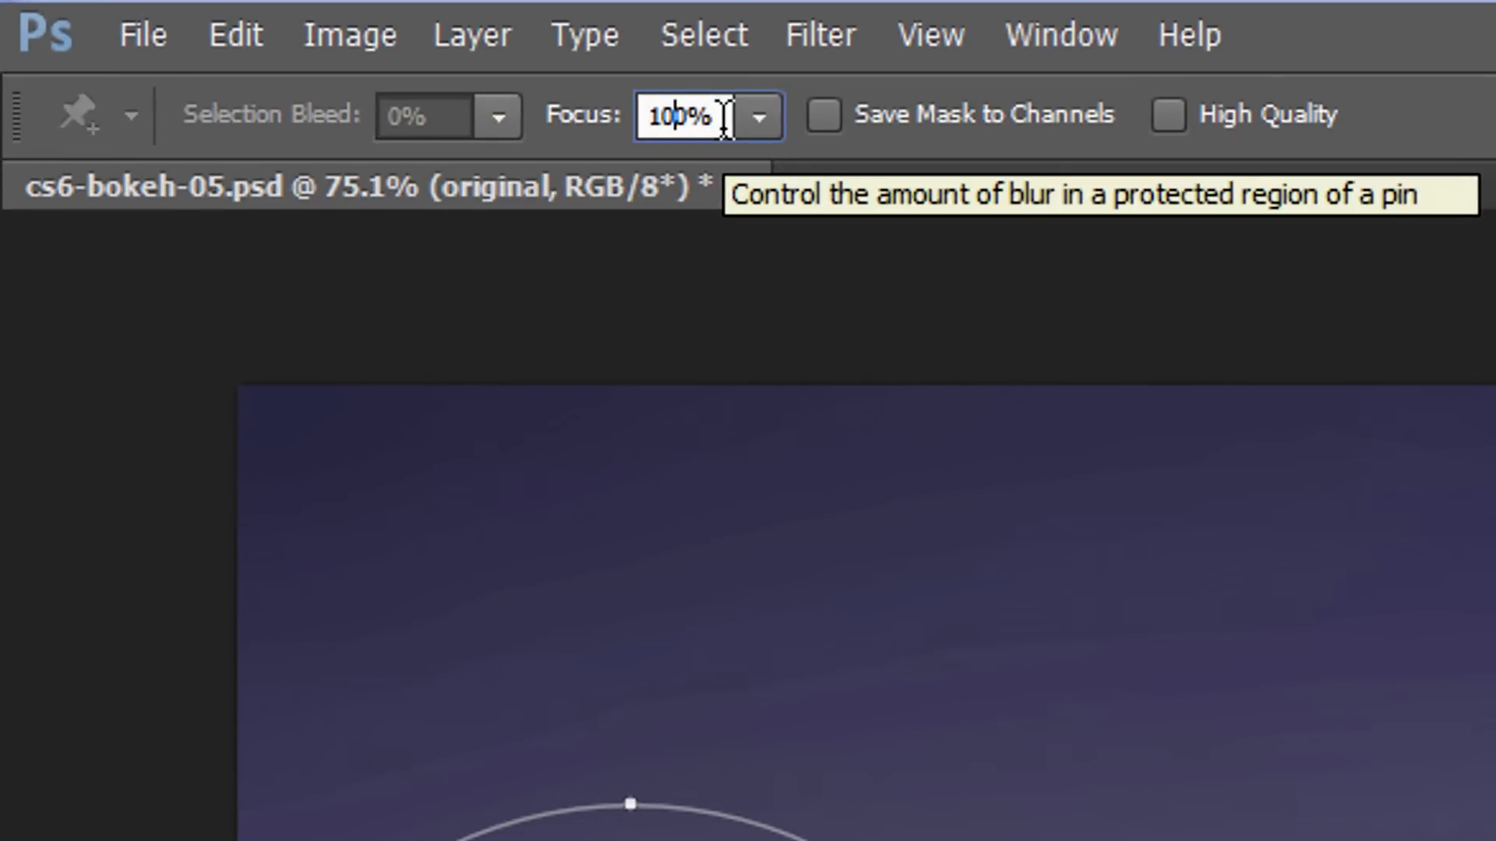
{"action": "key", "text": "BackSpace"}
{"action": "key", "text": "BackSpace"}
{"action": "type", "text": "5"}
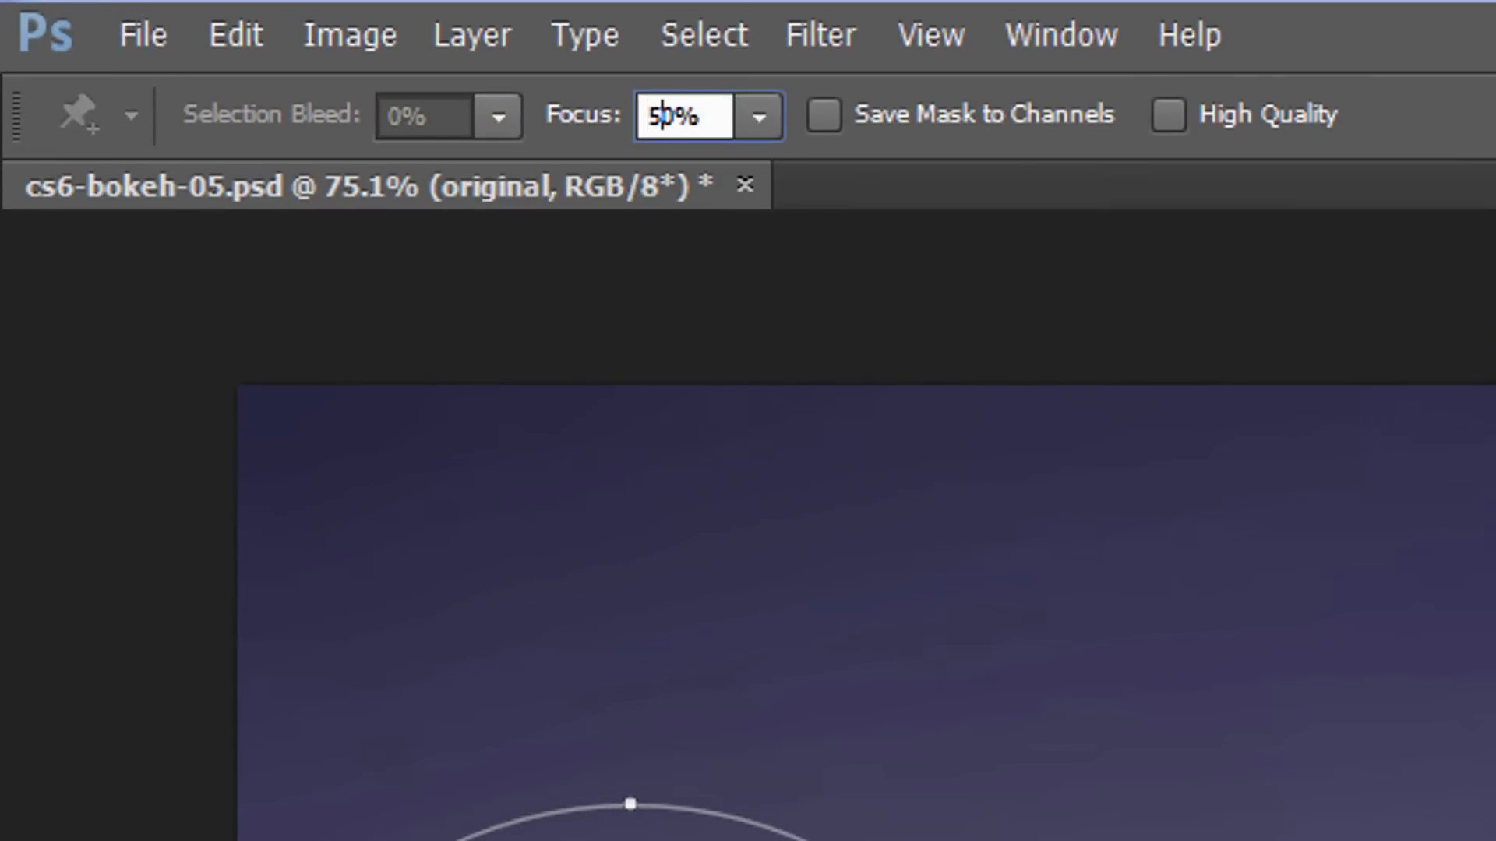
{"action": "key", "text": "BackSpace"}
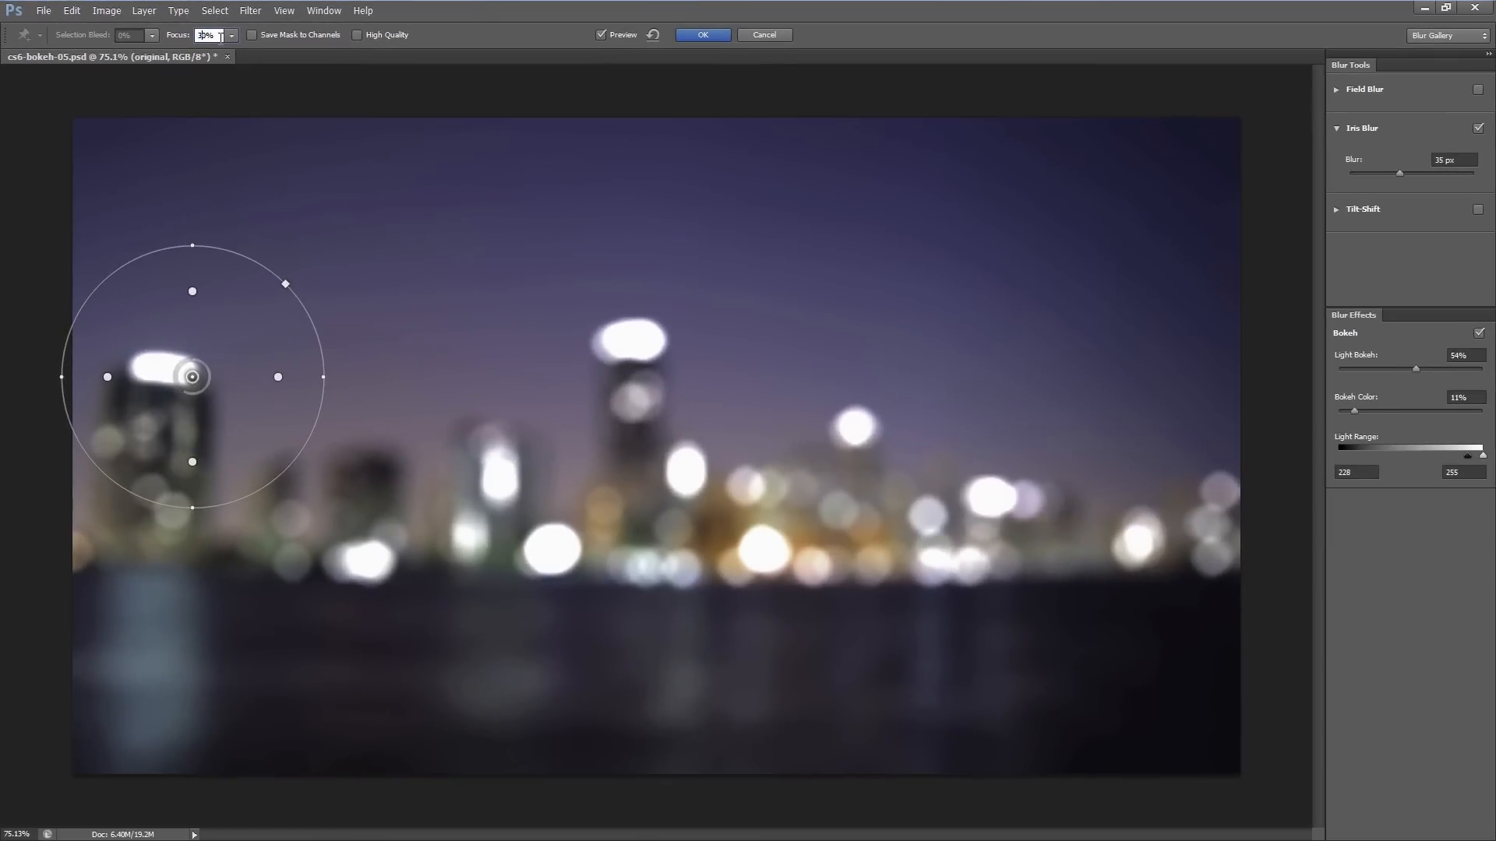
{"action": "type", "text": "5"}
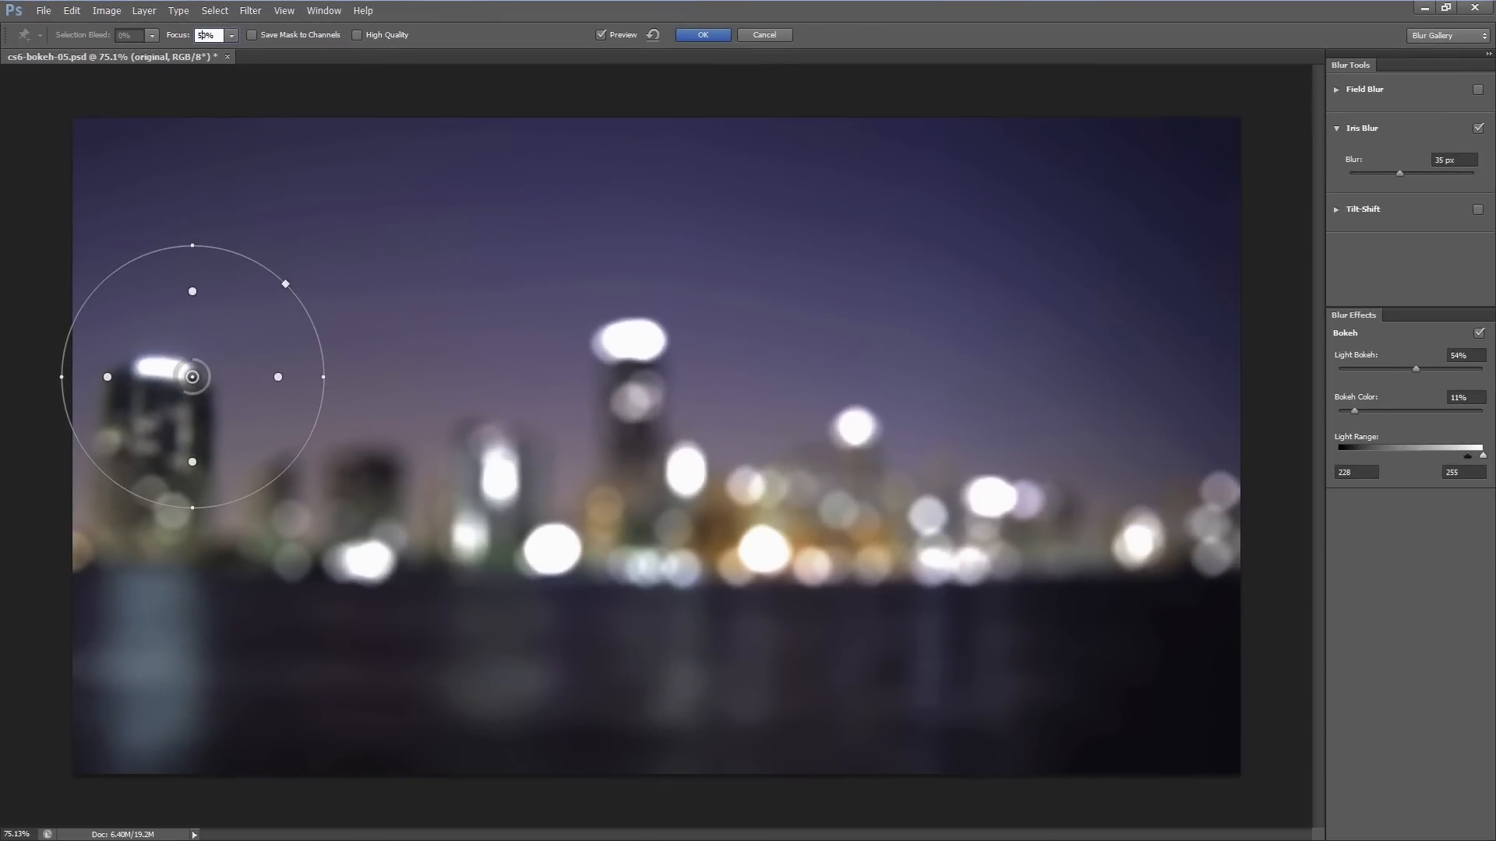
{"action": "key", "text": "BackSpace"}
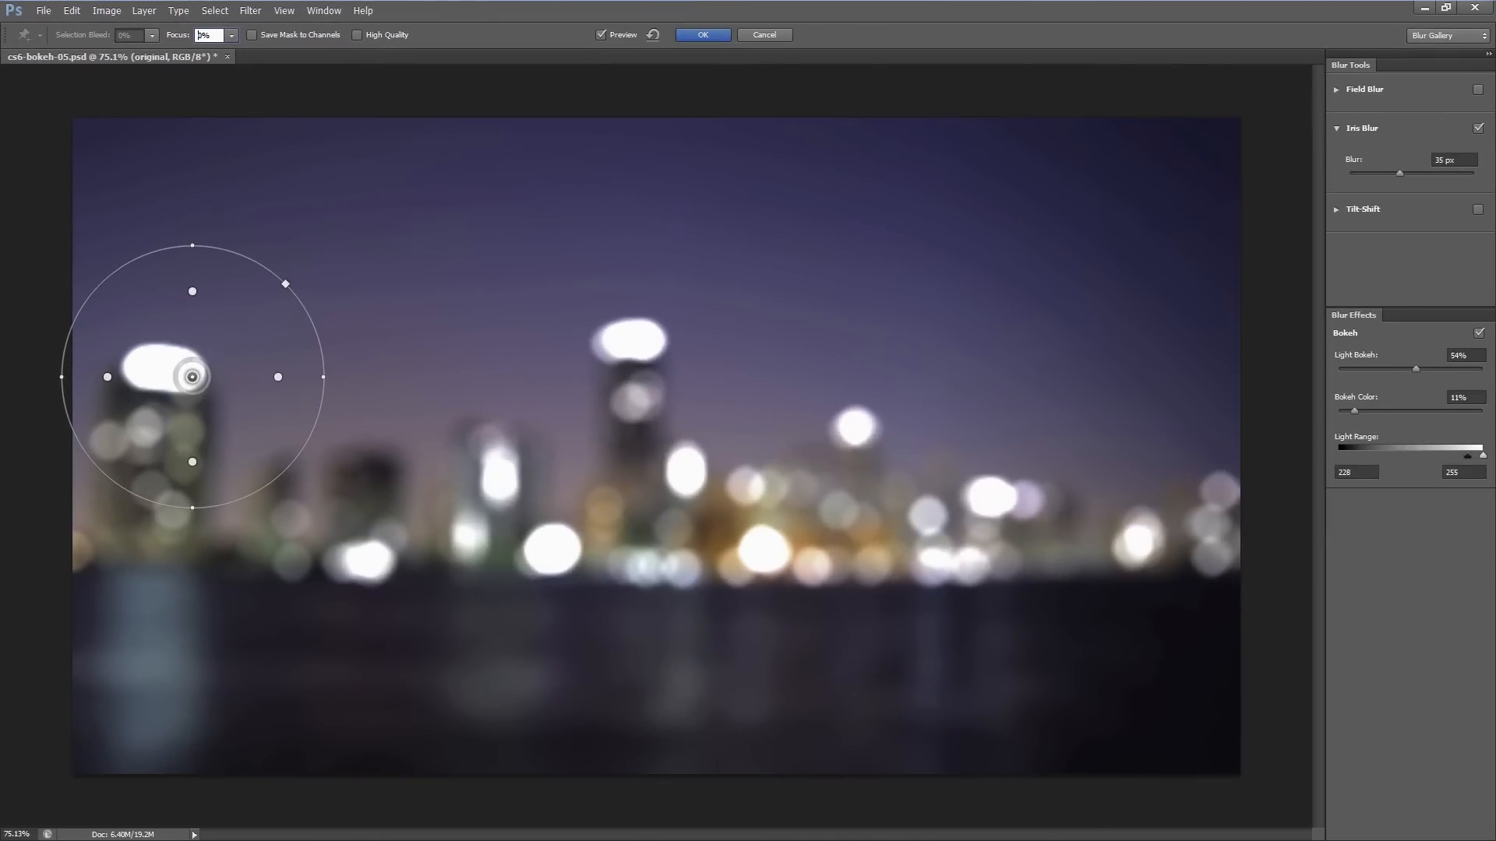
{"action": "type", "text": "3"}
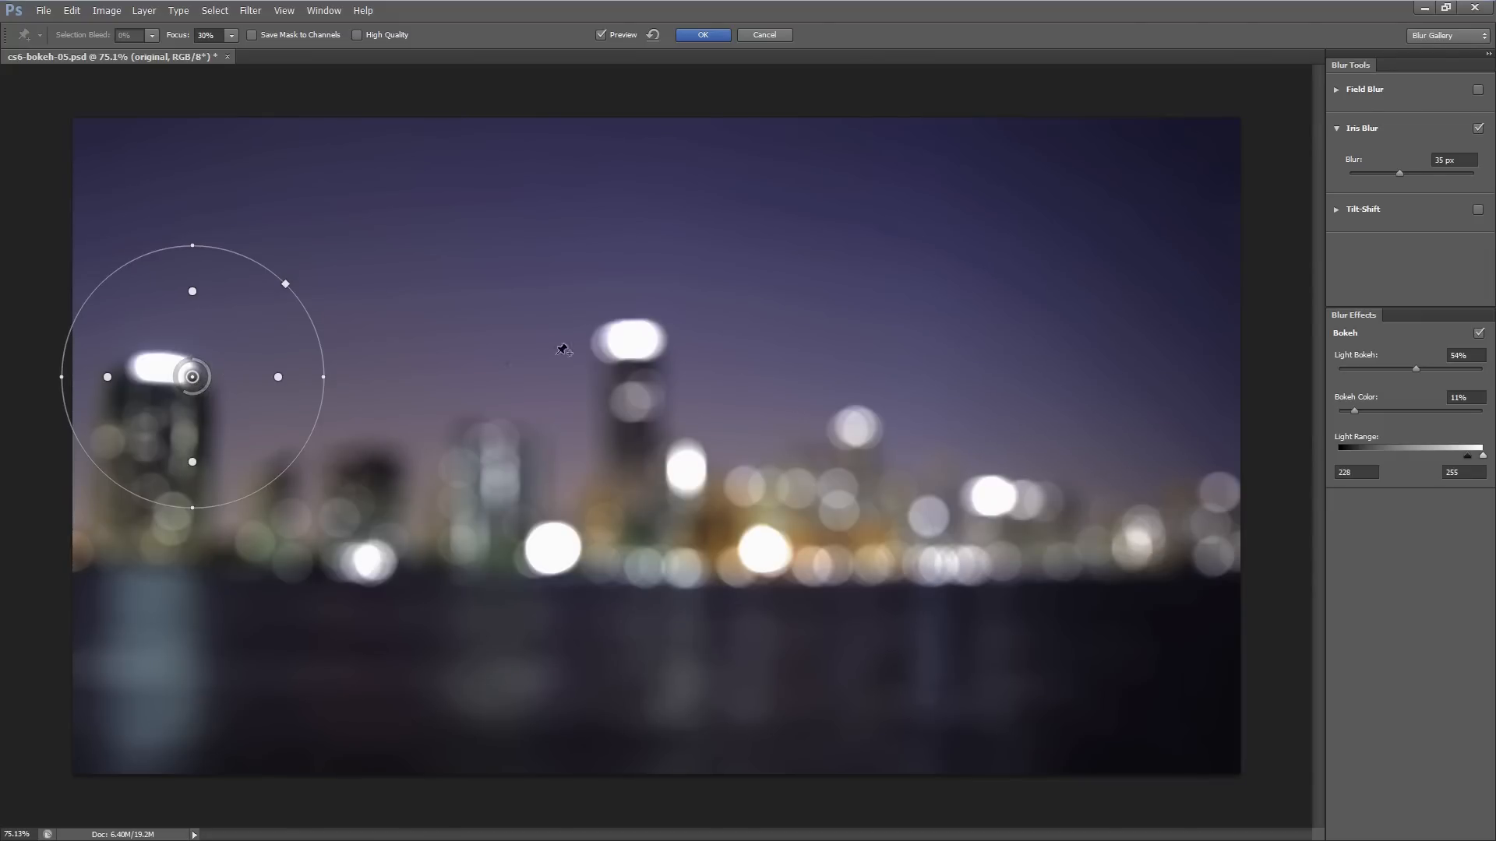
- Add iris pins with 30% focus on the central tower's top and the bright light near its base, and apply the blur
{"action": "left_click", "coordinate": [637, 337]}
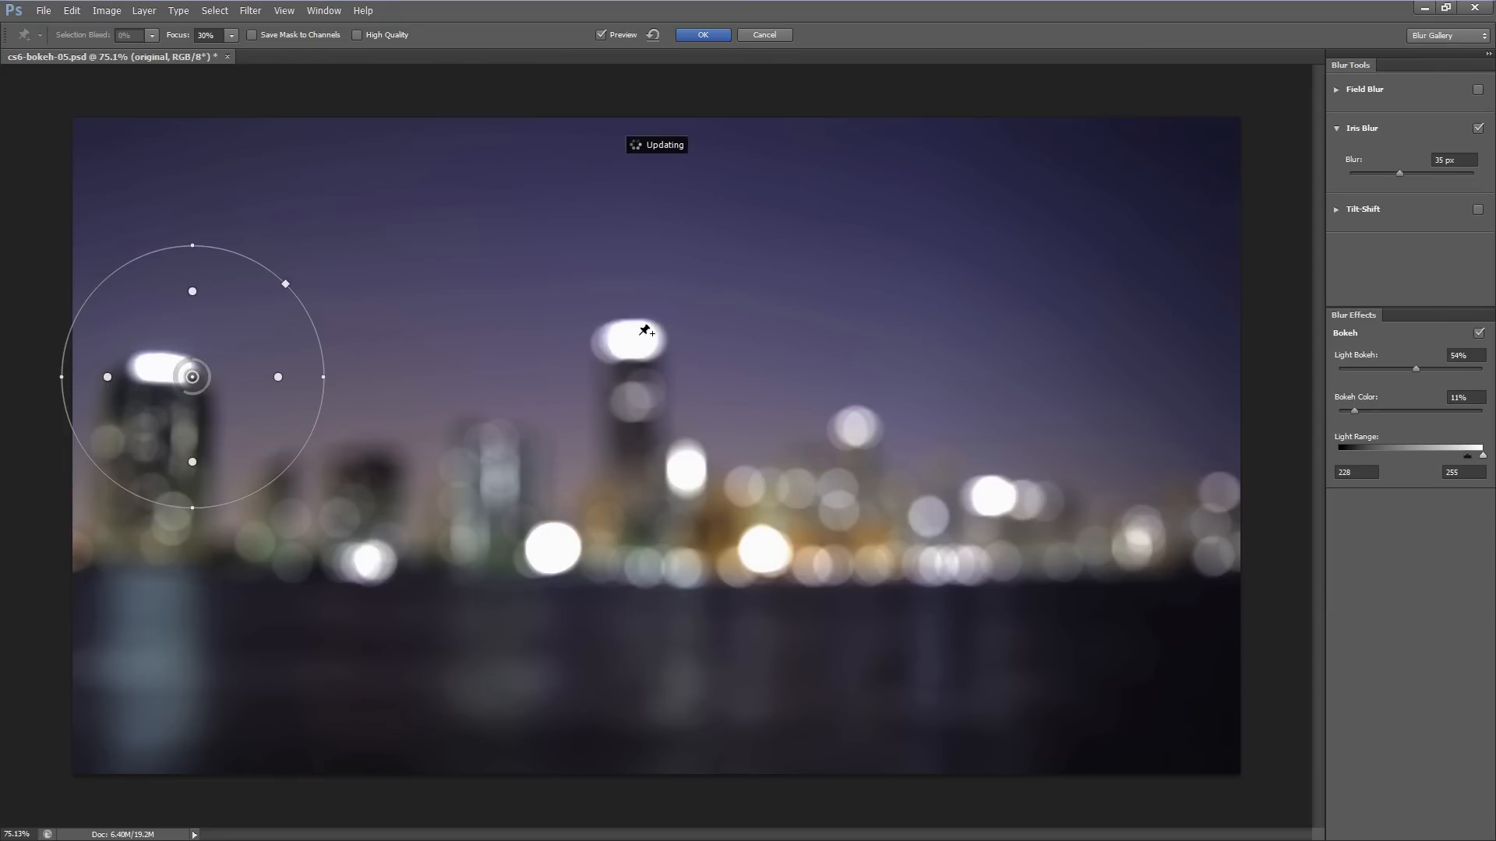
{"action": "double_click", "coordinate": [205, 35]}
{"action": "type", "text": "100"}
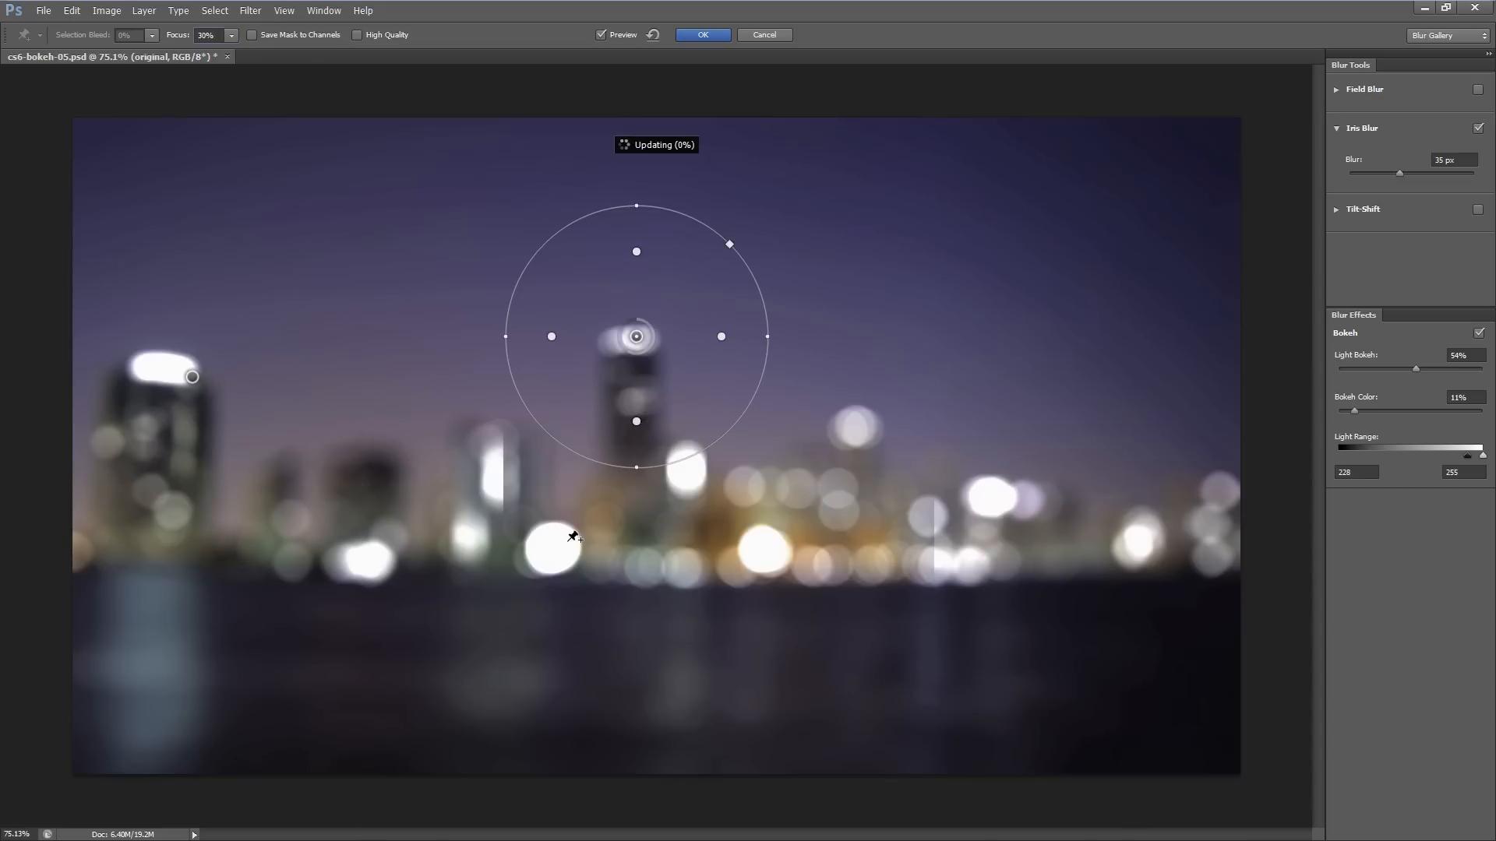
{"action": "left_click", "coordinate": [551, 554]}
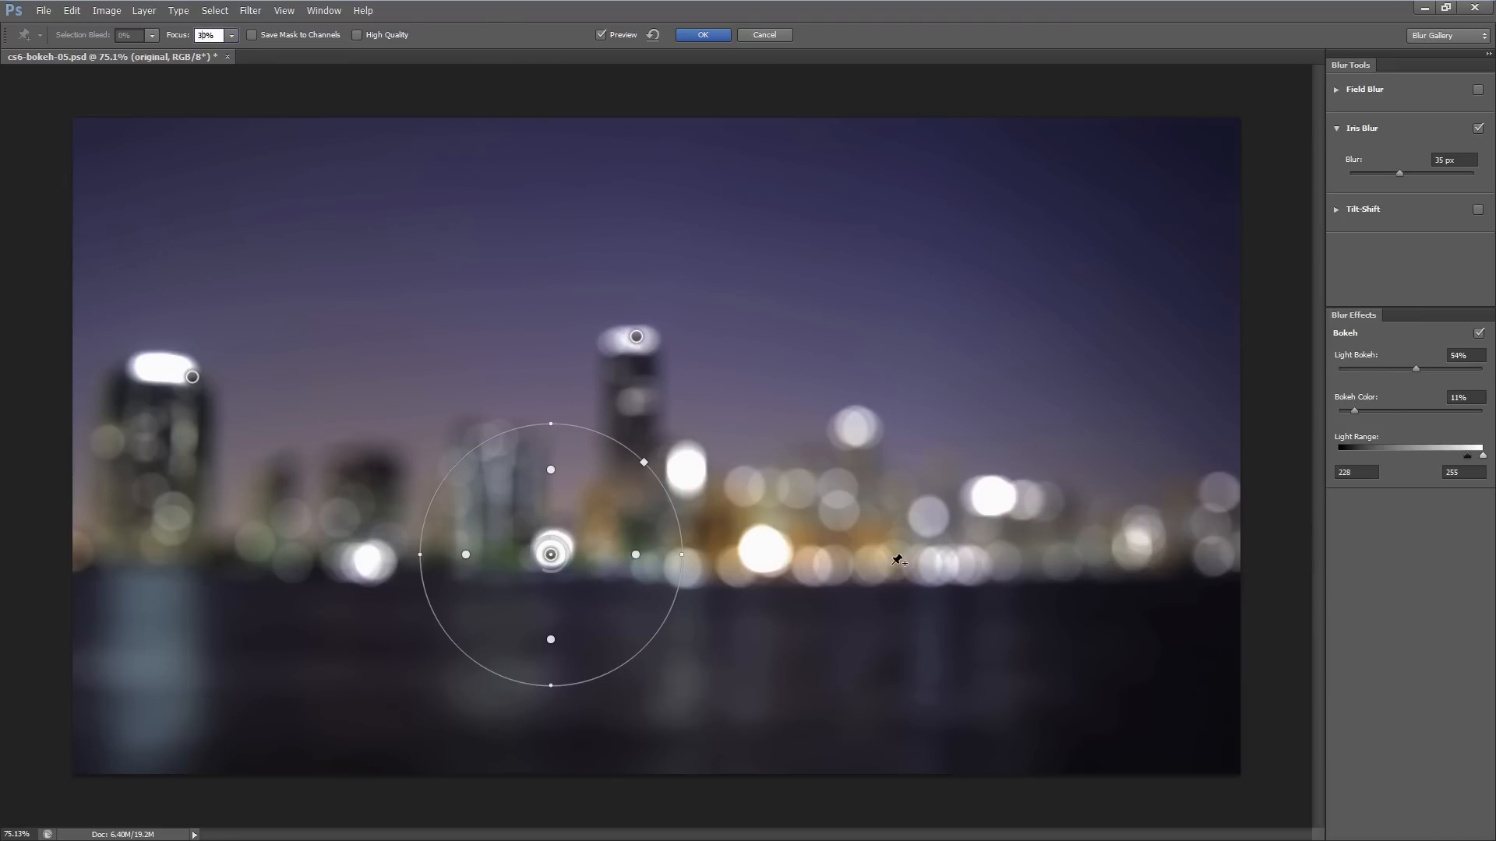
{"action": "key", "text": "Delete"}
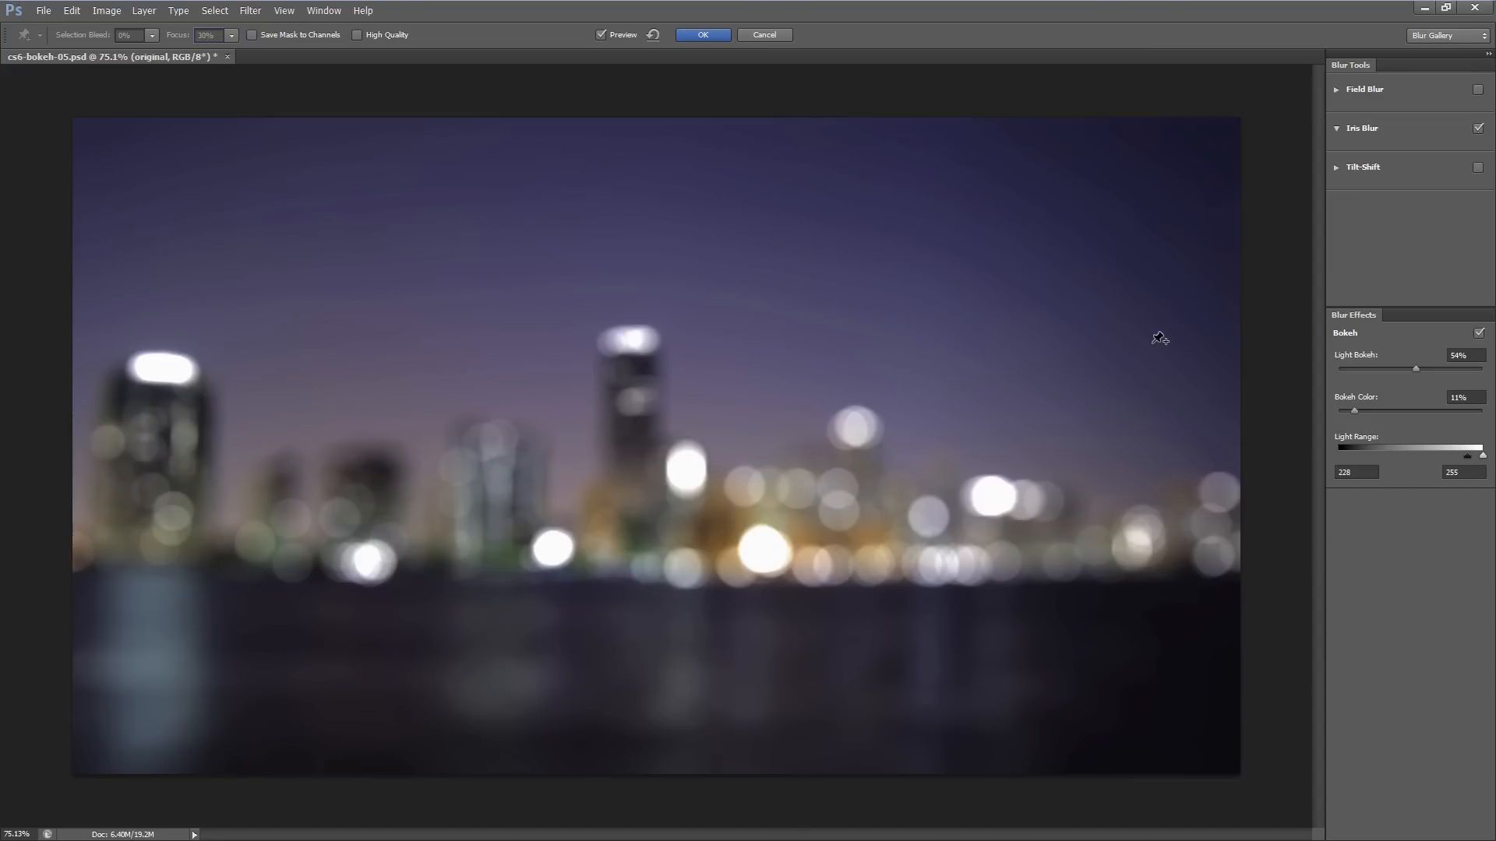
{"action": "key", "text": "Return"}
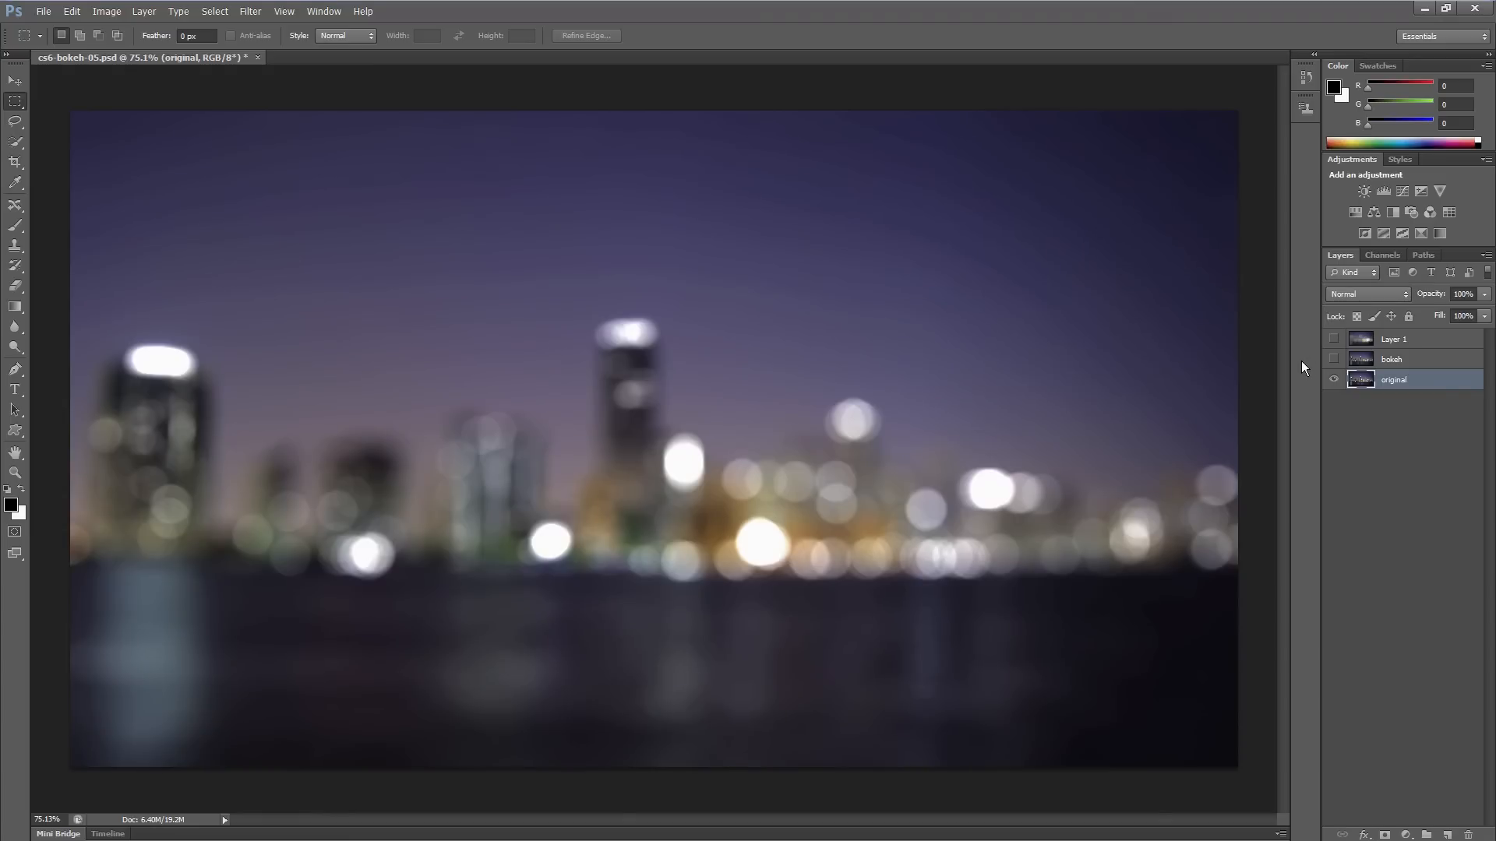
- Toggle the visibility of Layer 1 to compare its larger bokeh with the blurred original layer
{"action": "left_click", "coordinate": [1335, 340]}
{"action": "left_click", "coordinate": [1337, 343]}
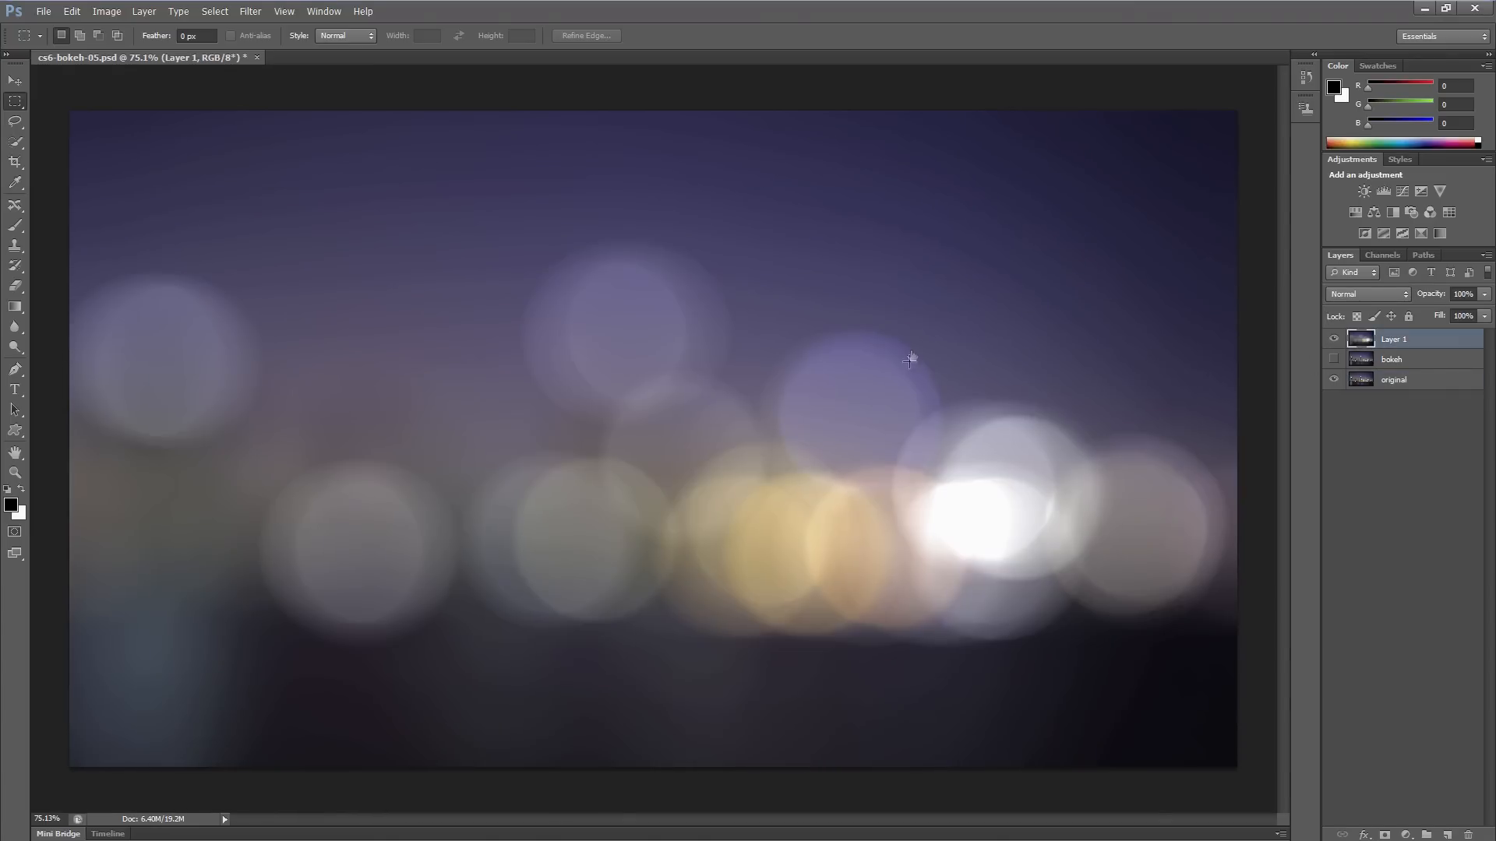
{"action": "left_click", "coordinate": [1334, 340]}
{"action": "left_click", "coordinate": [1334, 340]}
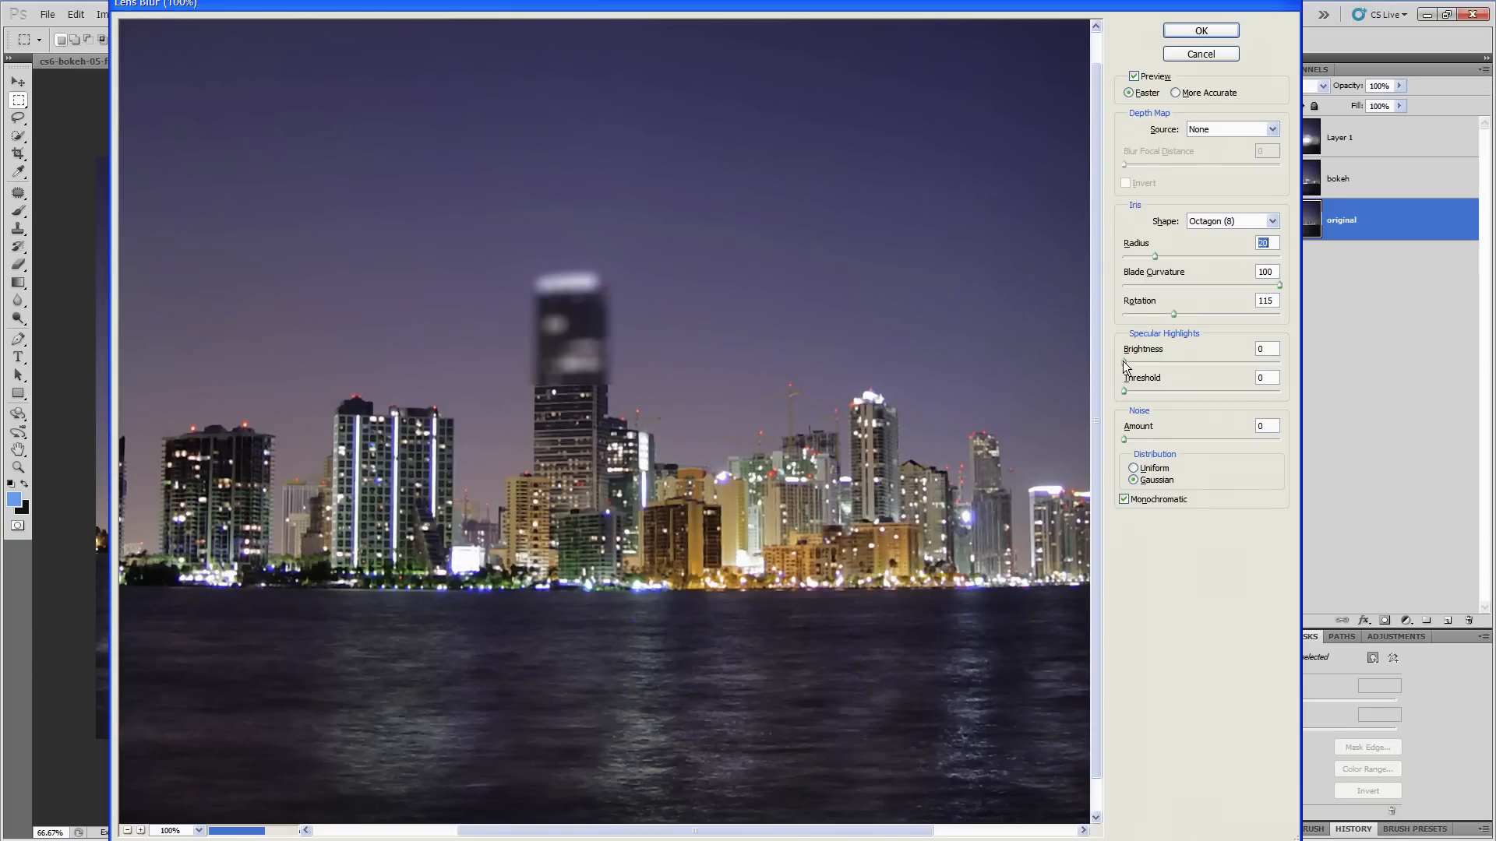
- In the older Photoshop's Lens Blur dialog, set highlight Brightness to 31, Threshold to 196 and Radius to about 45
{"action": "left_click_drag", "start_coordinate": [1124, 363], "coordinate": [1245, 391]}
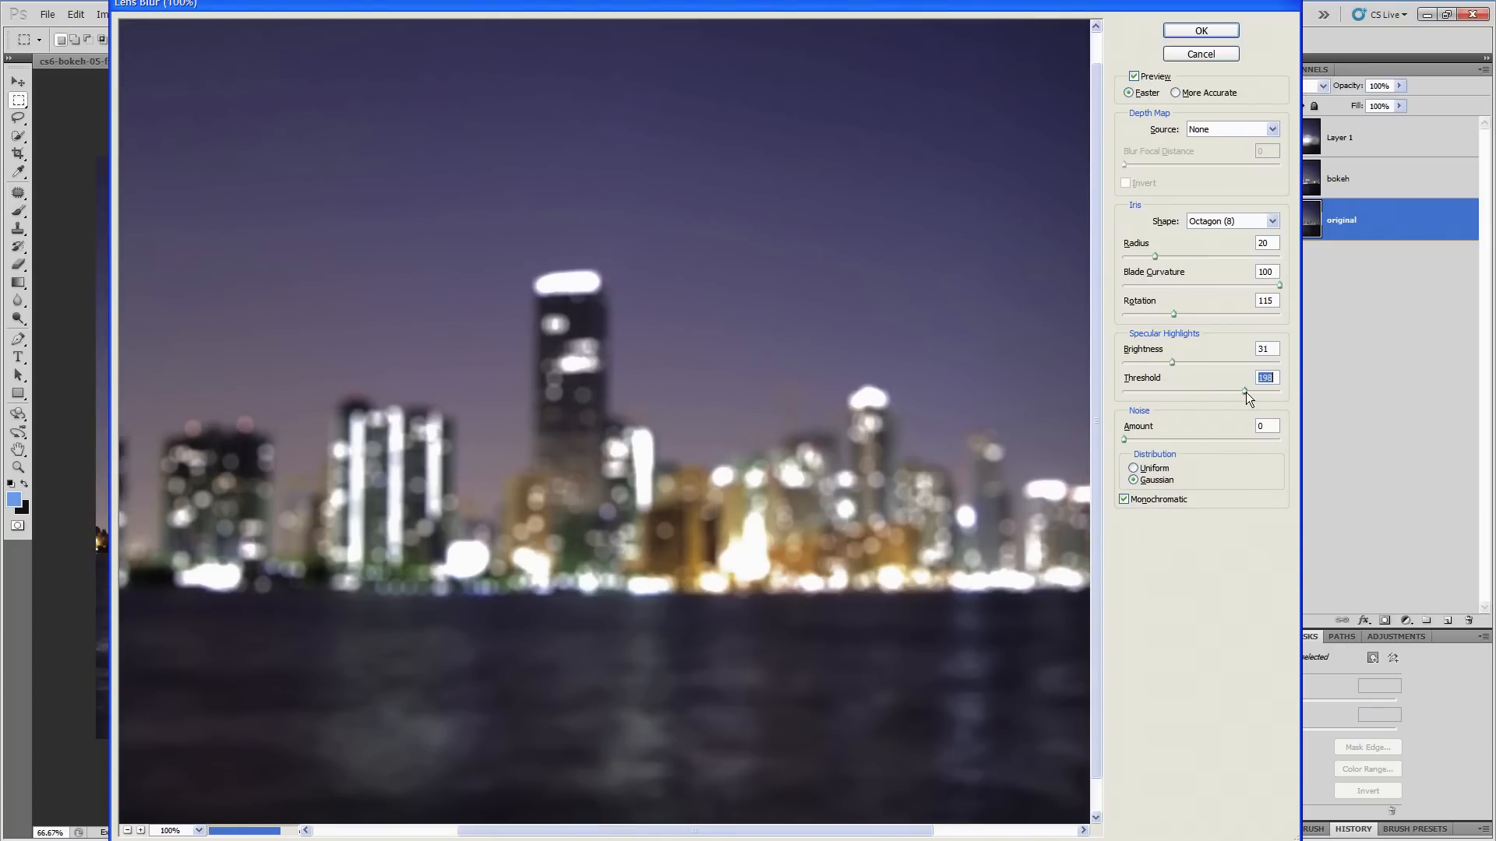
{"action": "left_click_drag", "start_coordinate": [1155, 256], "coordinate": [1194, 258]}
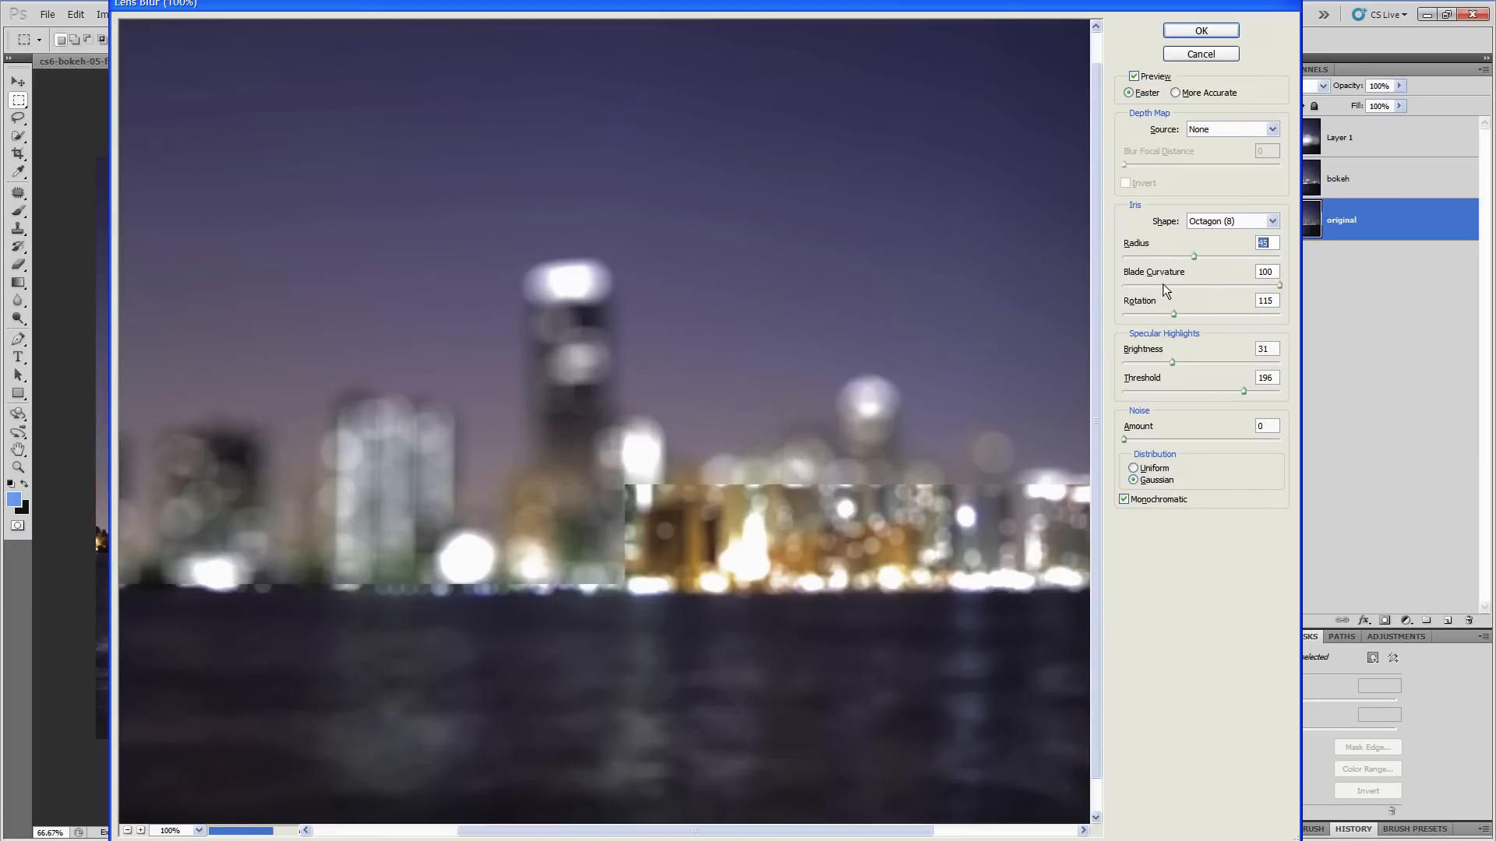